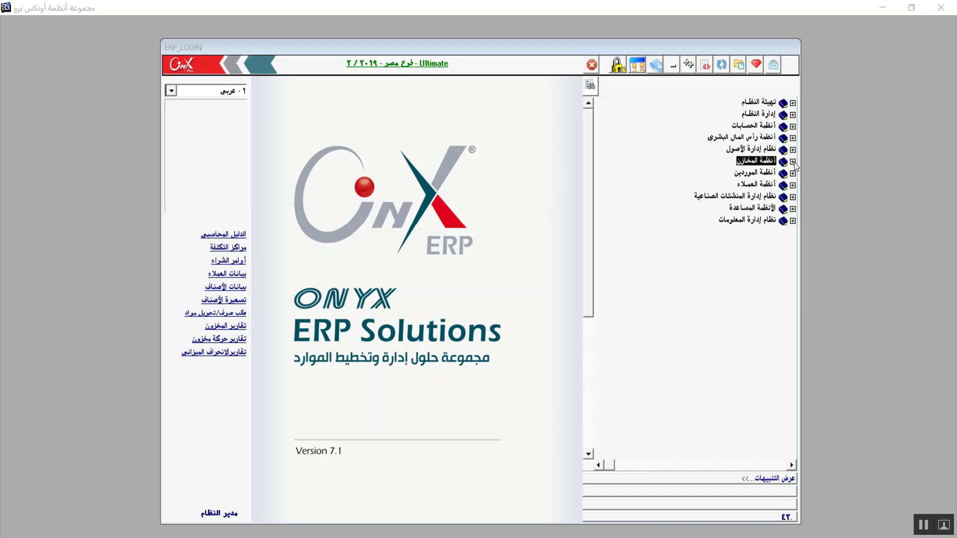
Step: Open the inventory variables screen (متغيرات المخزون) from the inventory setup branch (تهيئة المخزون) of the inventory management system
click(793, 162)
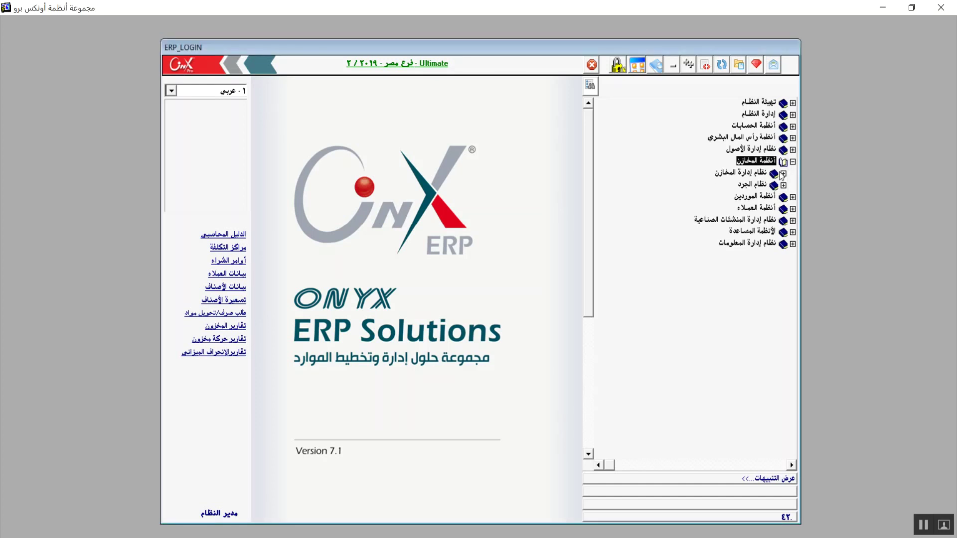
click(784, 174)
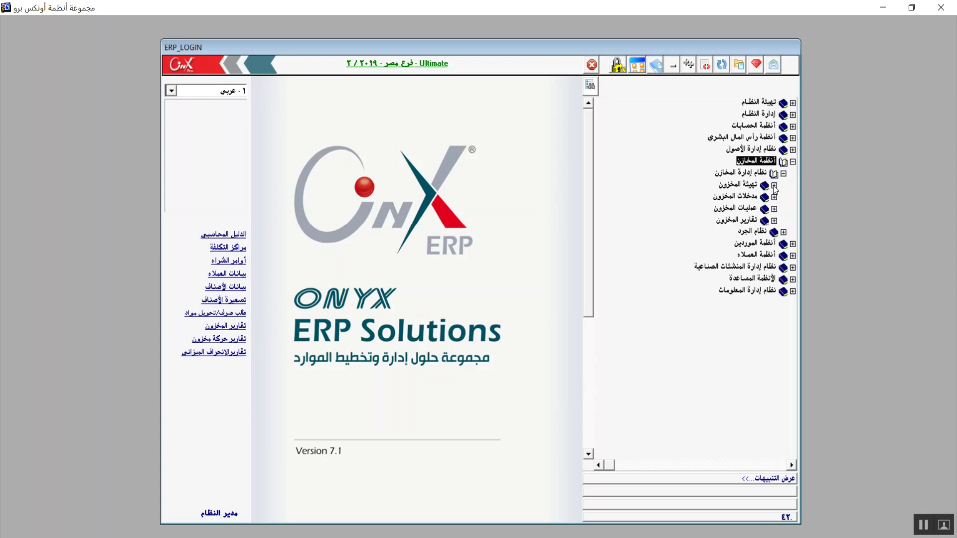
click(774, 185)
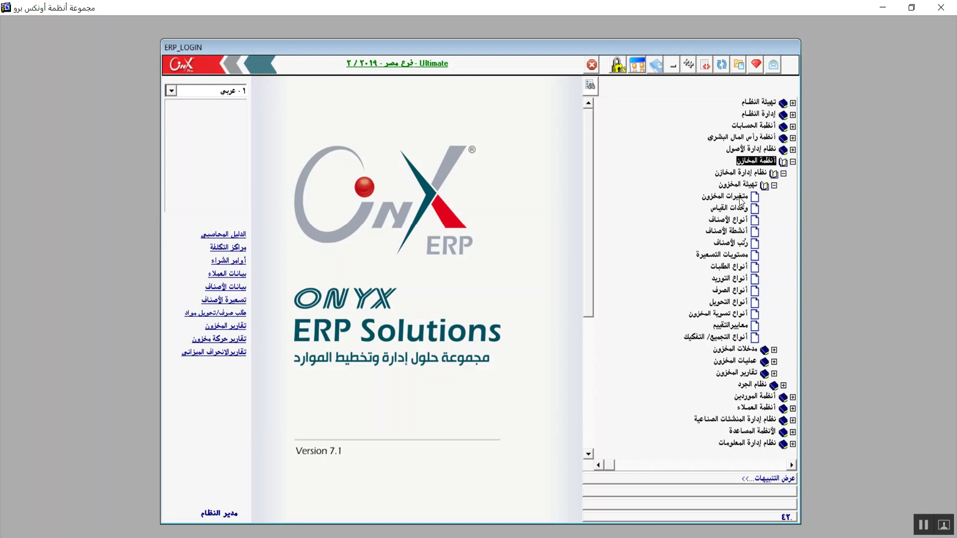
double_click(740, 198)
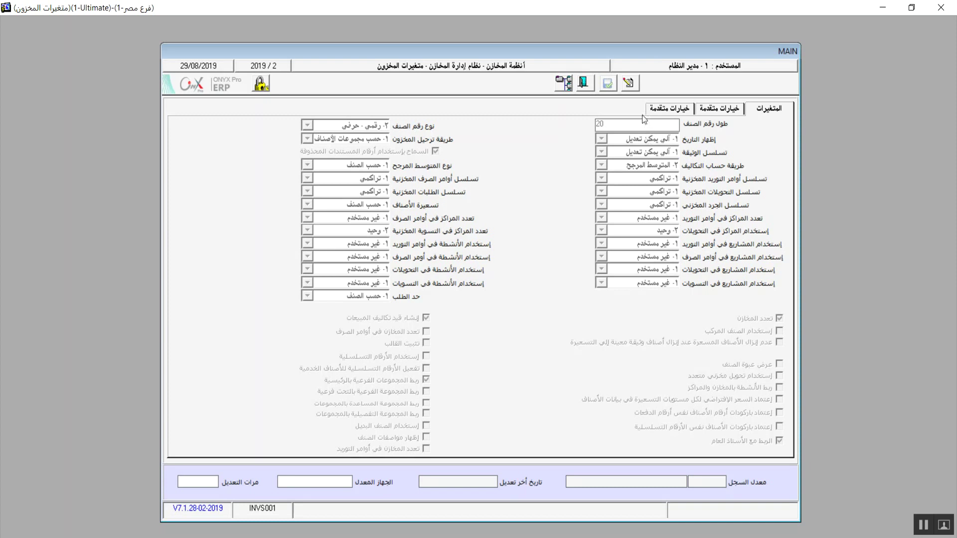
Step: Make the inventory variables editable and set the item number type (نوع رقم الصنف) to numeric (رقمي)
click(630, 83)
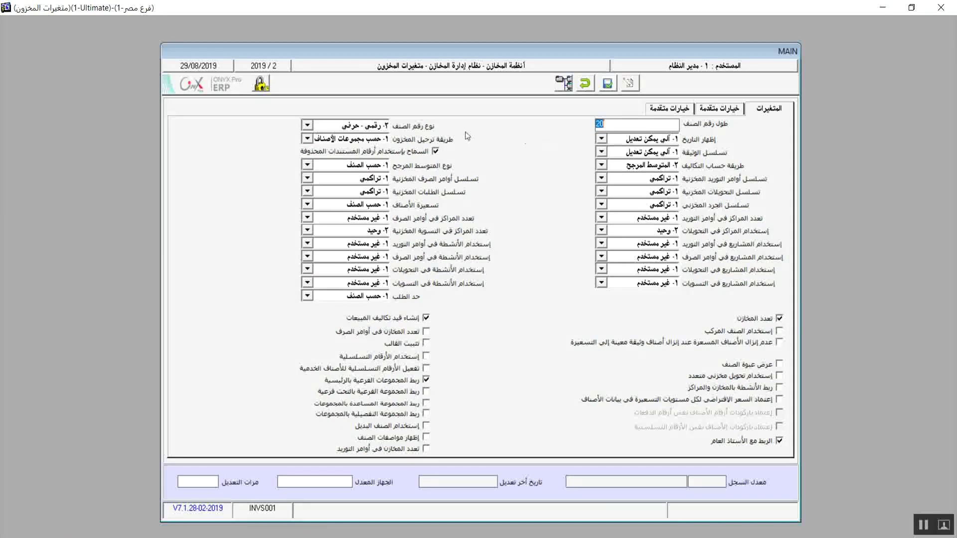
click(307, 125)
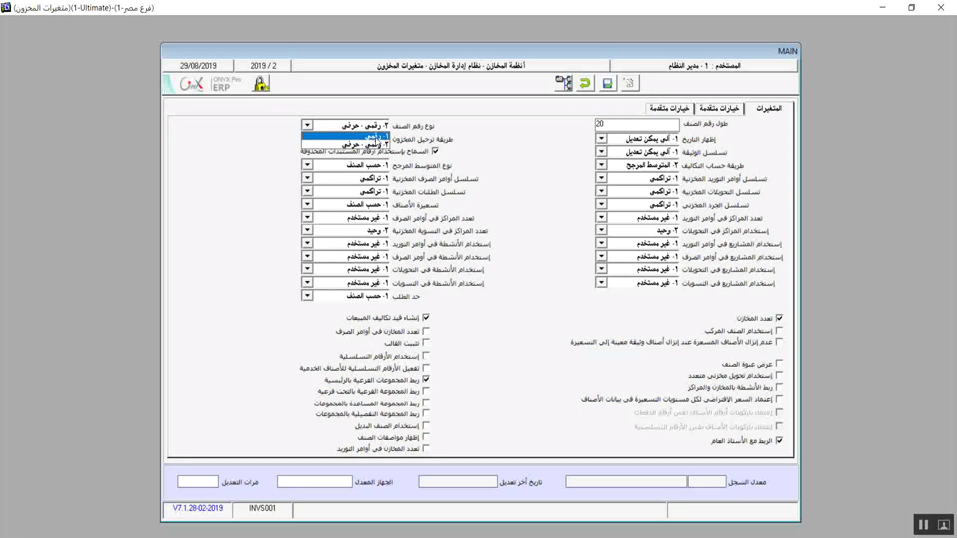
click(377, 138)
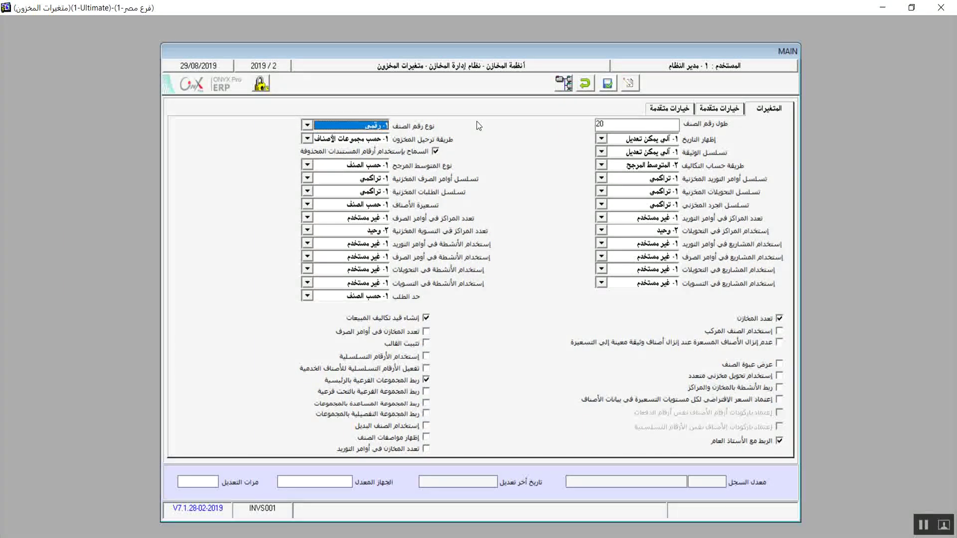
Step: Set both the date display (إظهار التاريخ) and the document sequence (تسلسل الوثيقة) to automatic, non-editable (آلي لا يمكن تعديل)
click(601, 139)
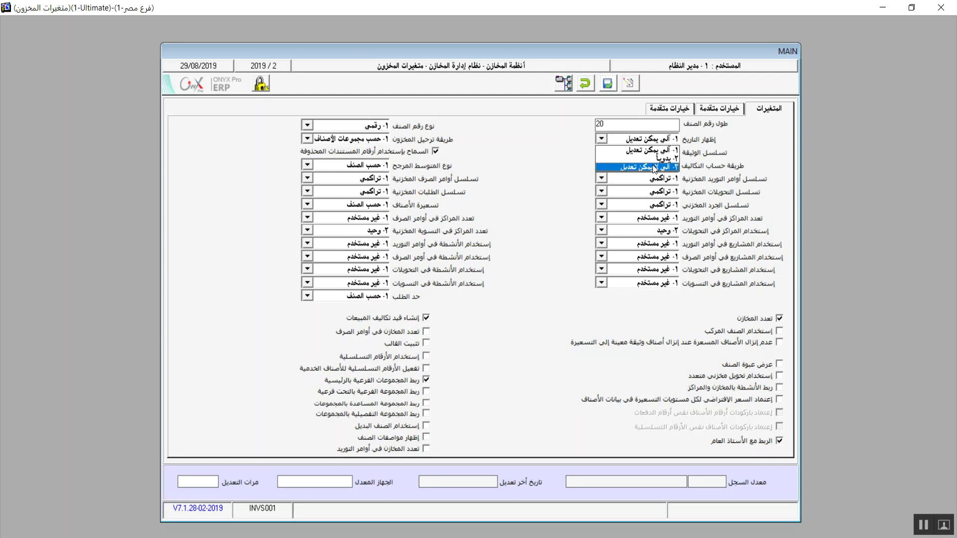
click(617, 170)
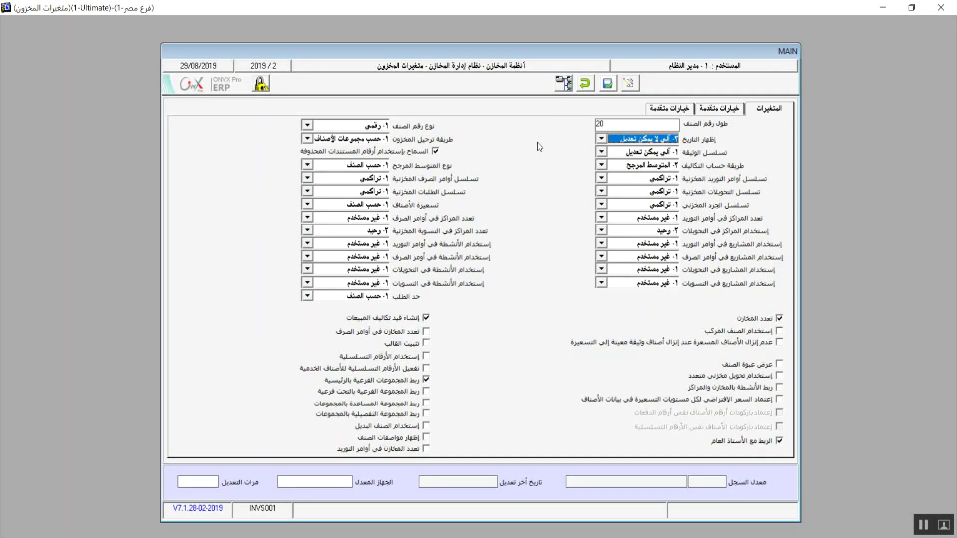
click(601, 151)
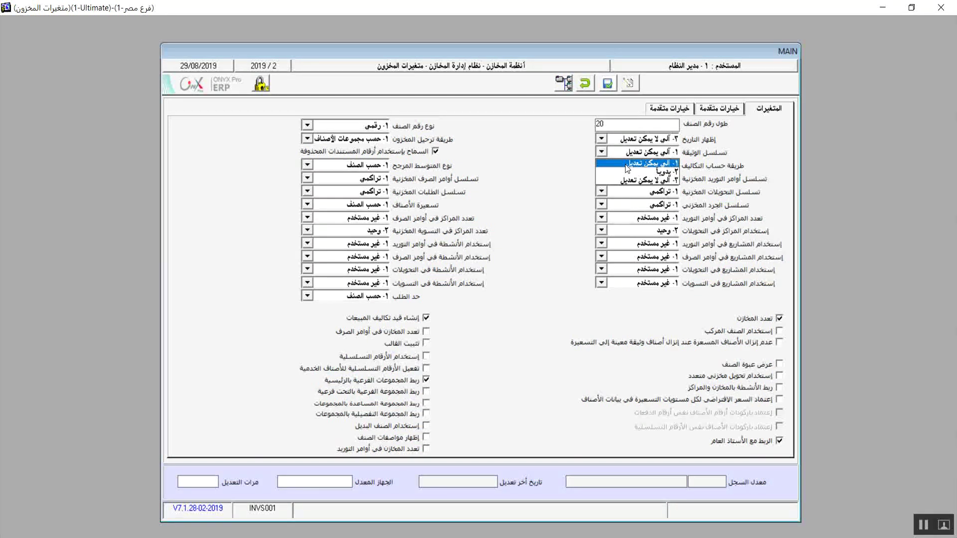
click(658, 179)
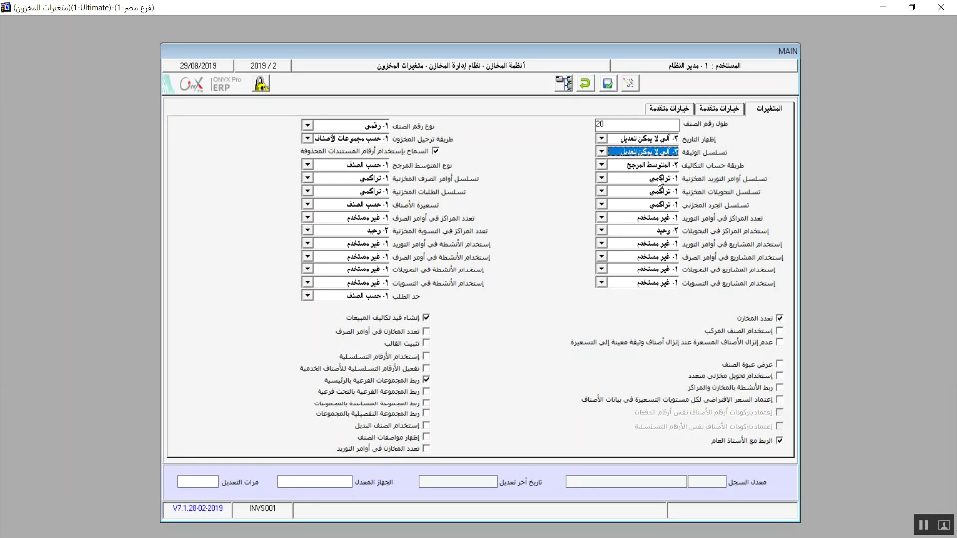
Step: Disallow reuse of deleted document numbers and choose posting inventory by item groups (حسب مجموعات الأصناف)
click(436, 152)
click(436, 151)
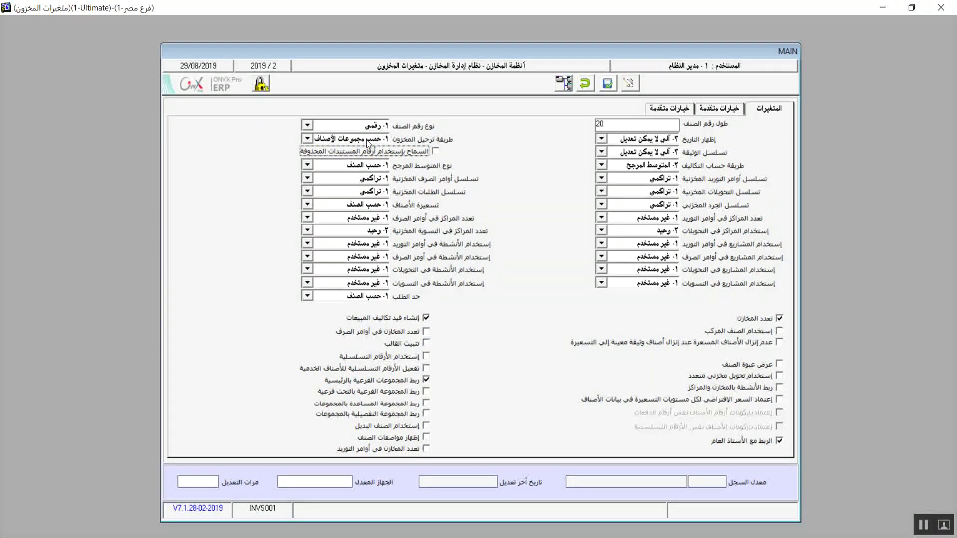
click(307, 140)
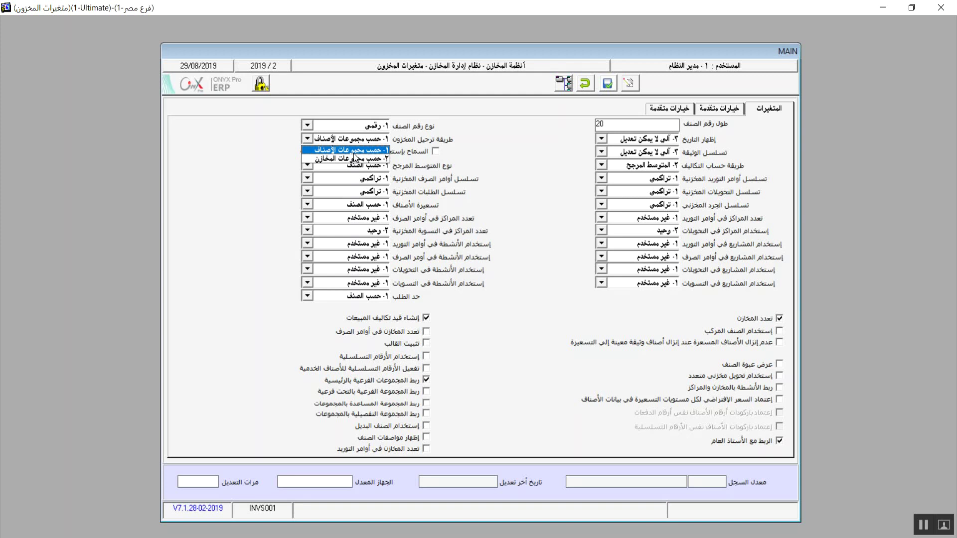
click(385, 151)
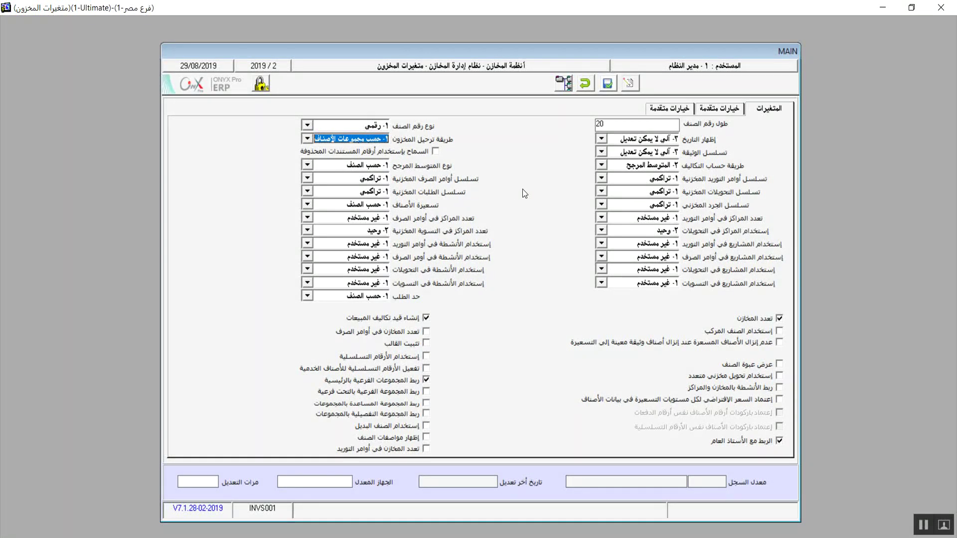
Step: Try first-in, first-out (الوارد أولاً الصادر أولاً) as the costing method and view the Fifo.jpg example in Photos
click(600, 166)
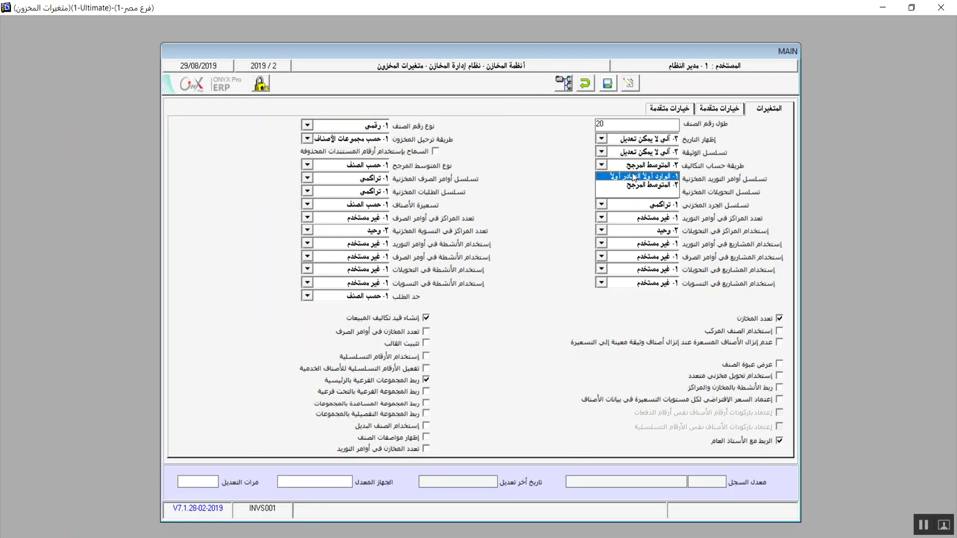
click(632, 172)
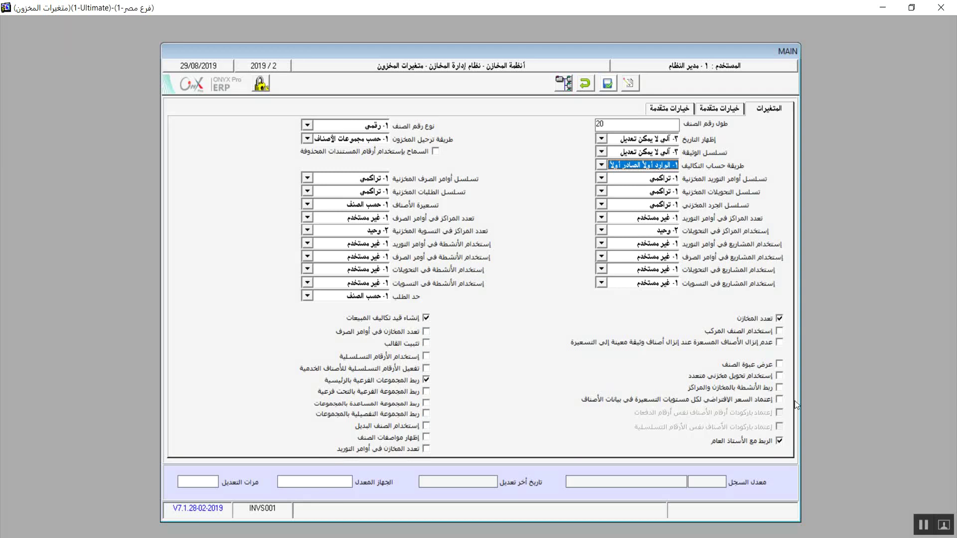
click(923, 525)
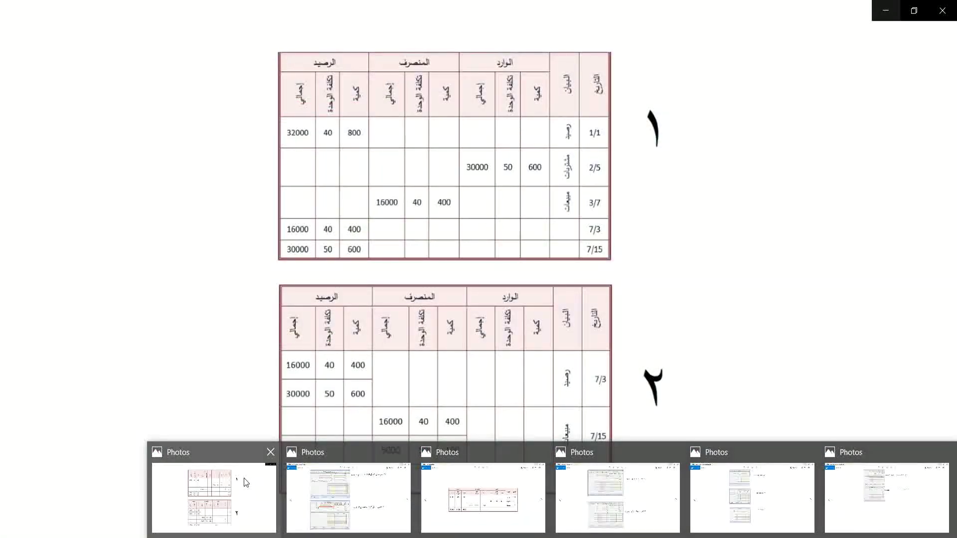
click(244, 478)
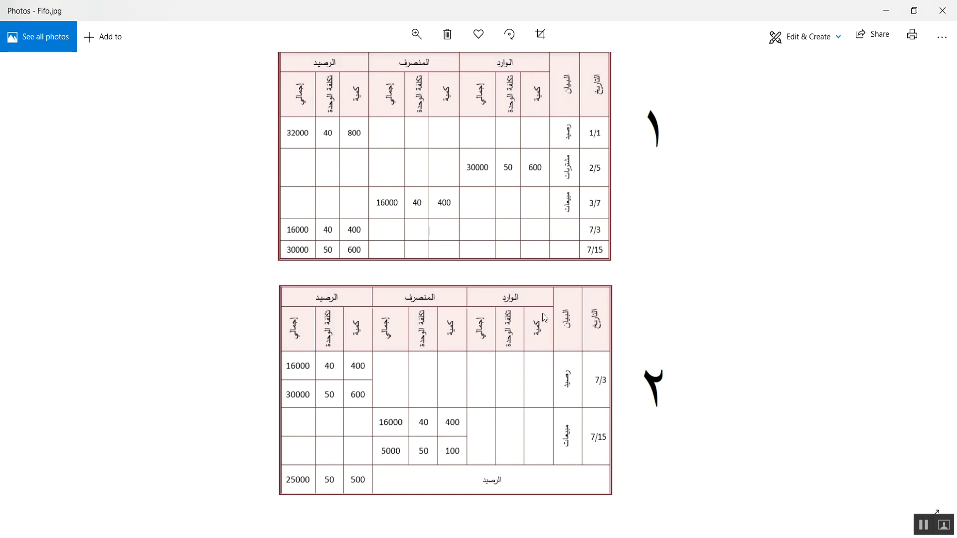
key(alt+Tab)
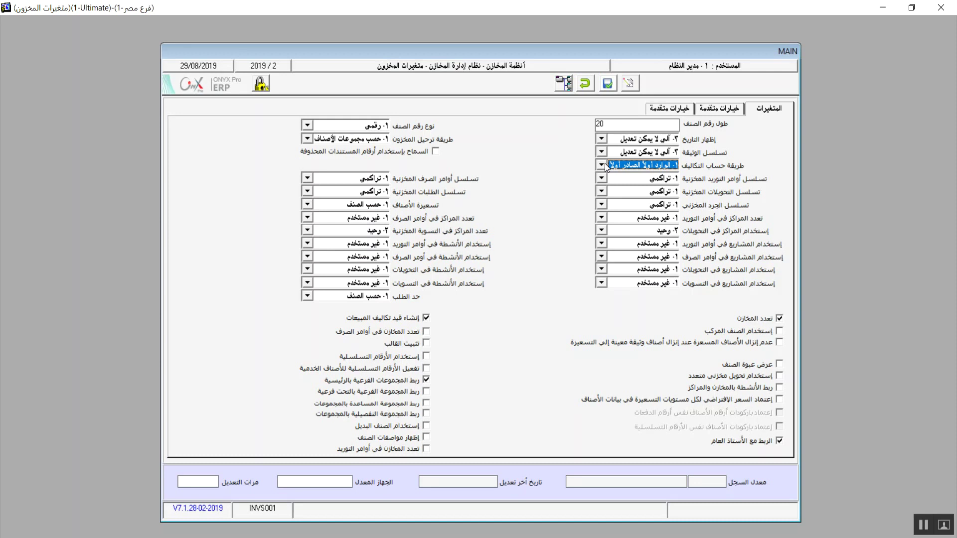
Step: Set the costing method (طريقة حساب التكاليف) to weighted average (المتوسط المرجح) and view its example image in Photos
click(605, 163)
click(636, 190)
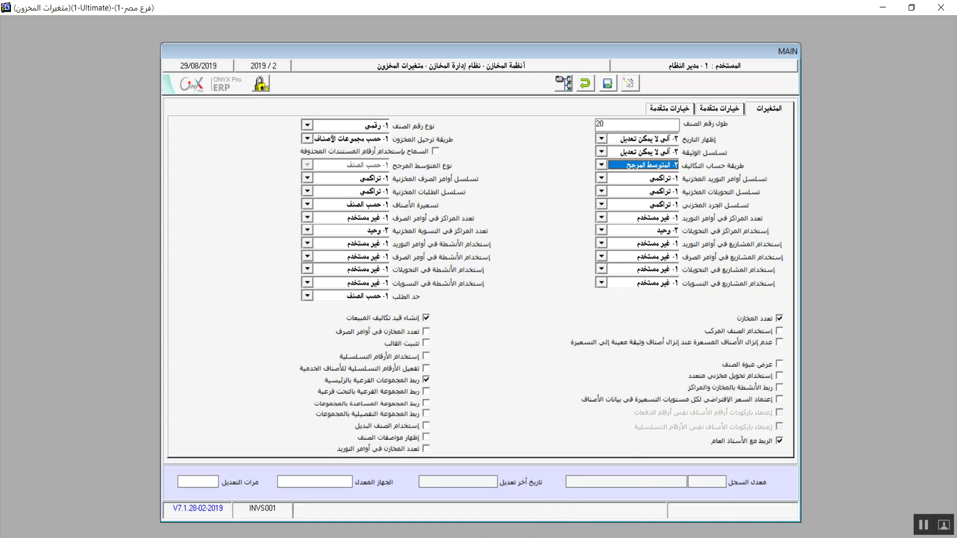
mouse_move(498, 536)
click(498, 501)
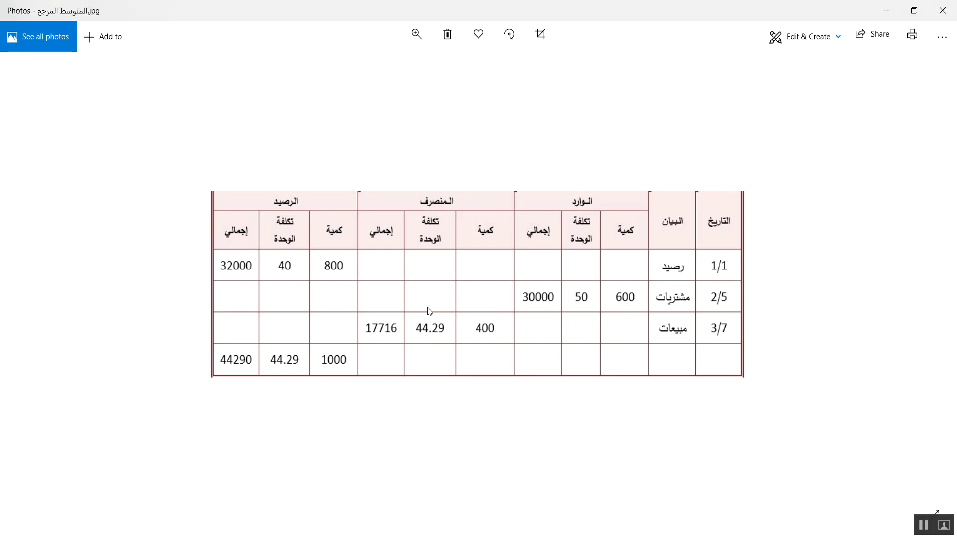
click(887, 11)
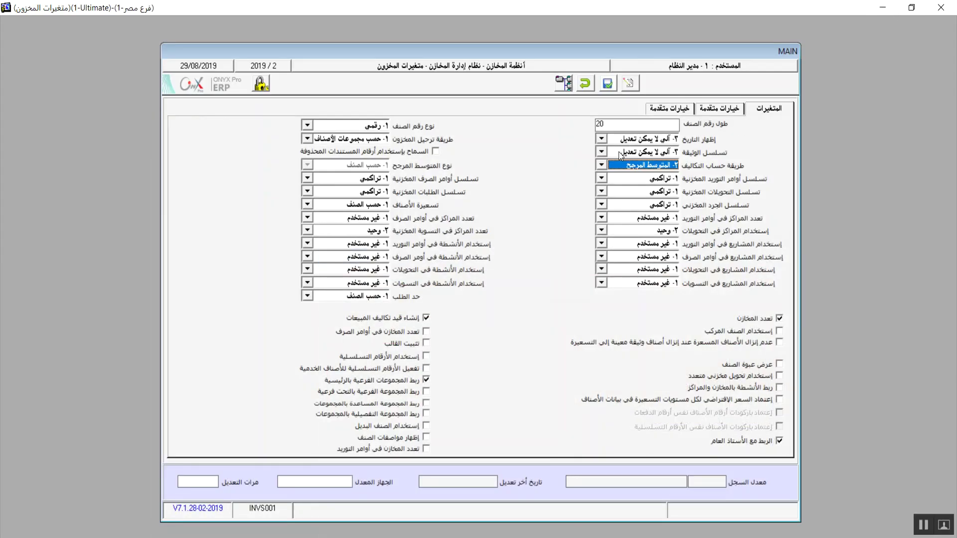
Step: Review the costing method options, switching to first-in, first-out and back to weighted average (المتوسط المرجح)
click(602, 166)
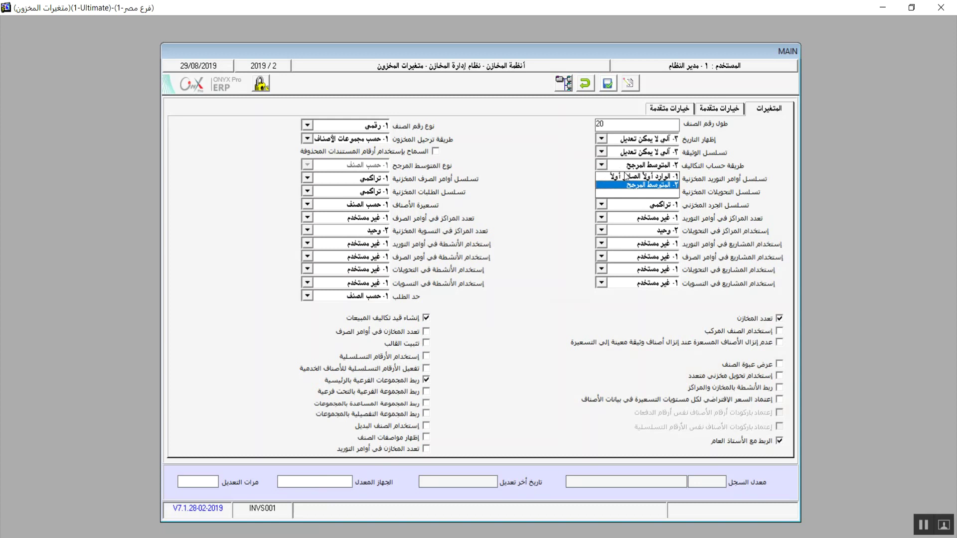
click(638, 184)
click(641, 190)
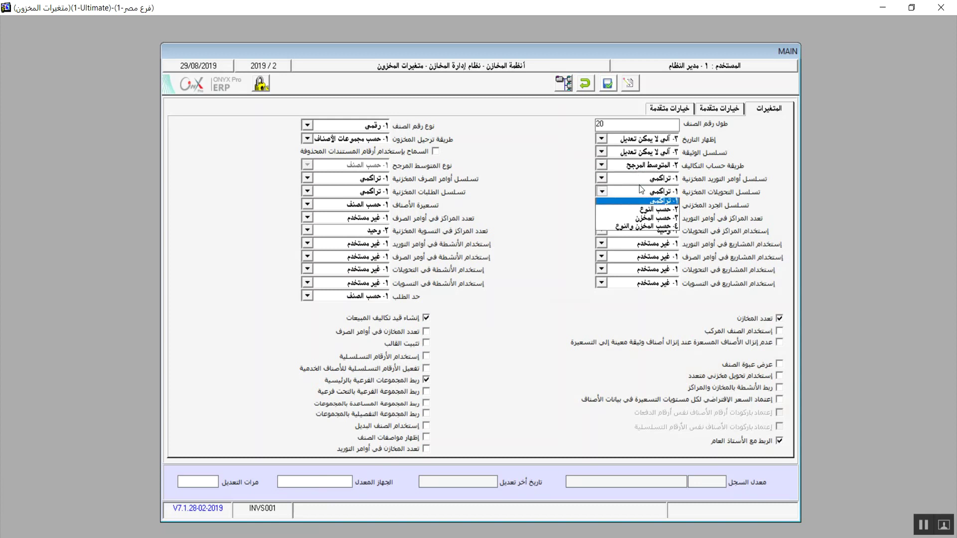
click(608, 169)
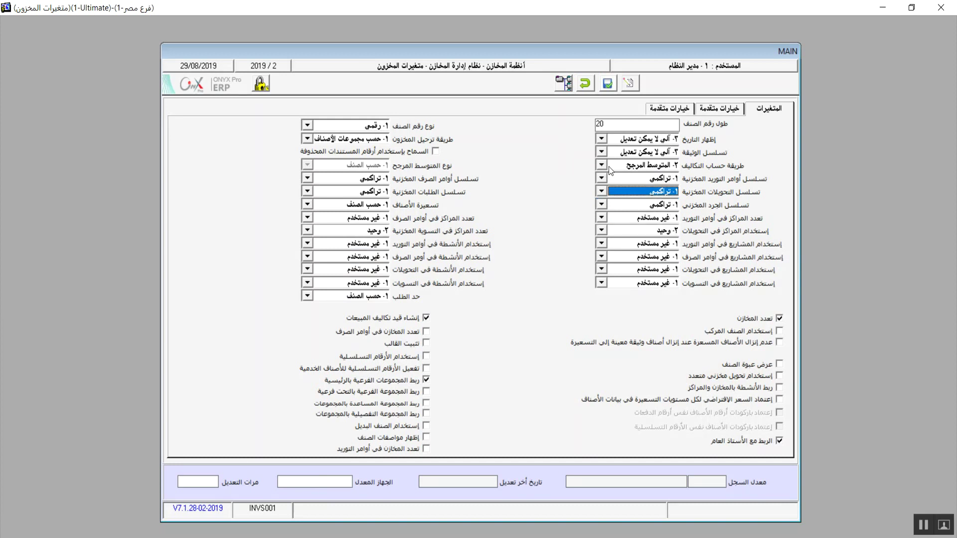
click(621, 170)
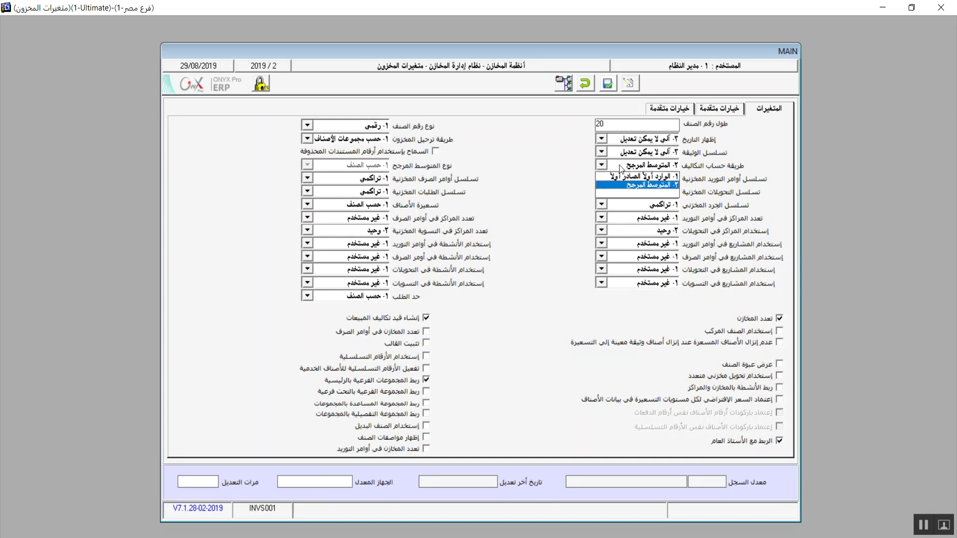
click(648, 189)
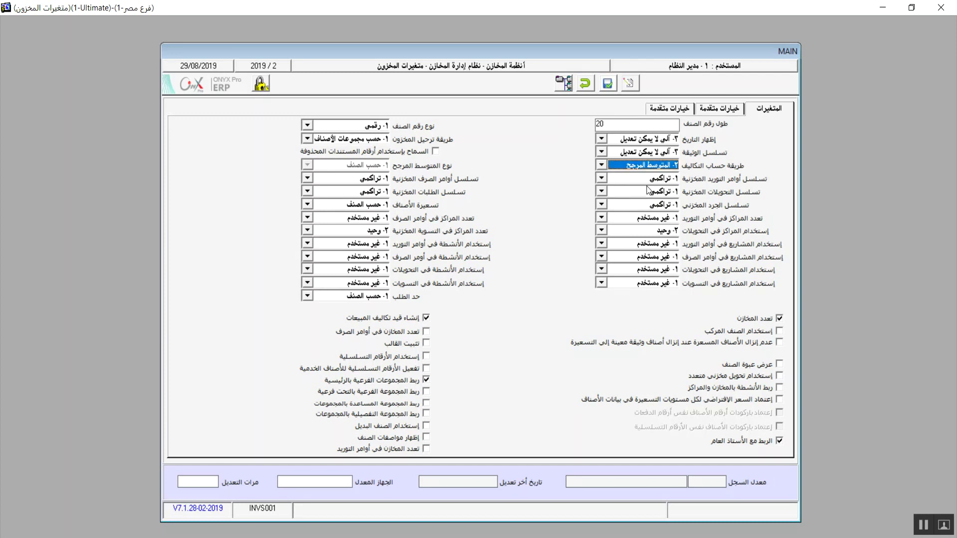
click(602, 167)
click(618, 175)
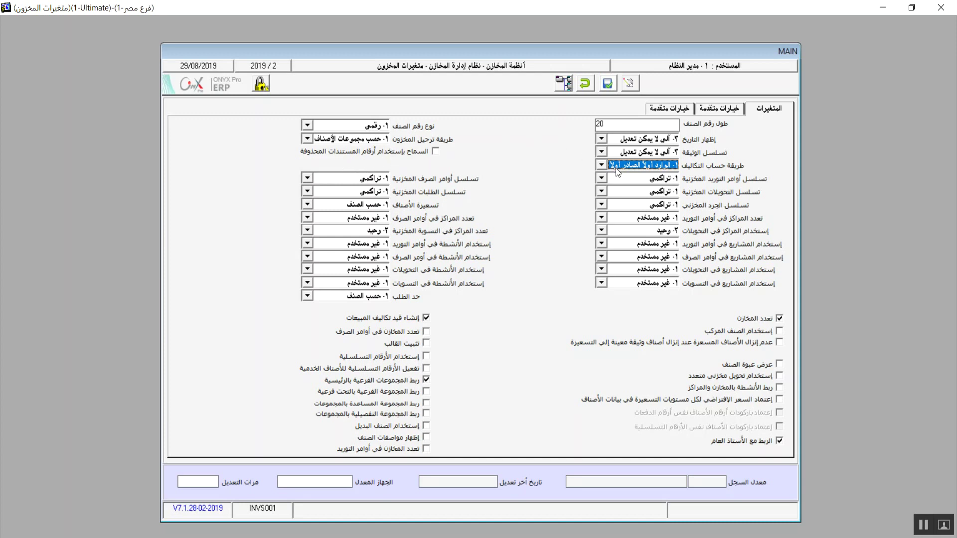
click(601, 165)
click(629, 184)
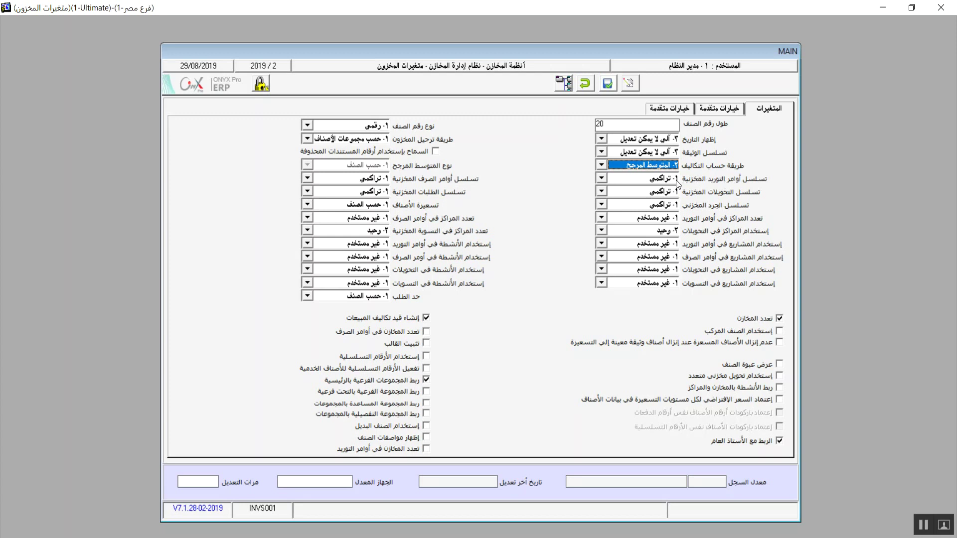
Step: Choose cumulative (تراكمي) numbering for the inventory supply orders, issue orders and transfers
click(602, 178)
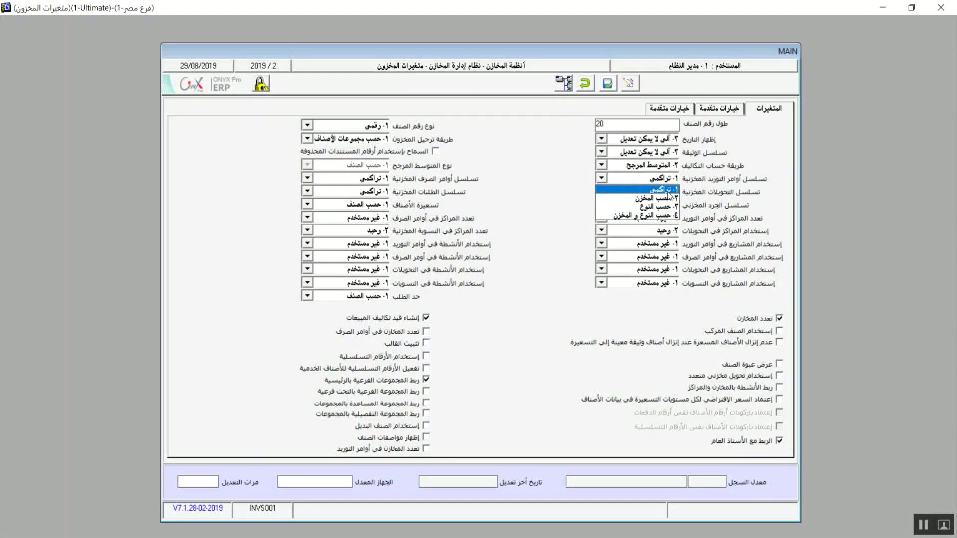
click(670, 192)
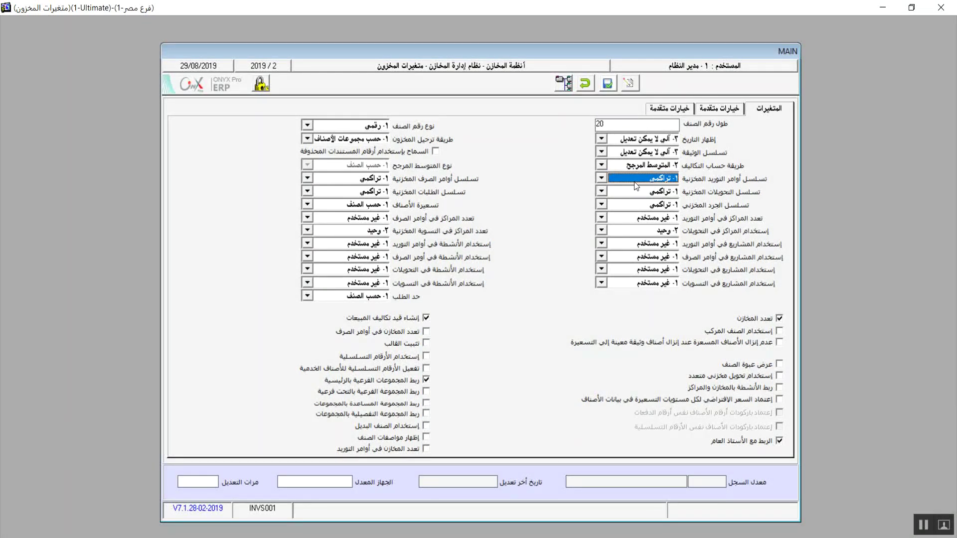
click(305, 179)
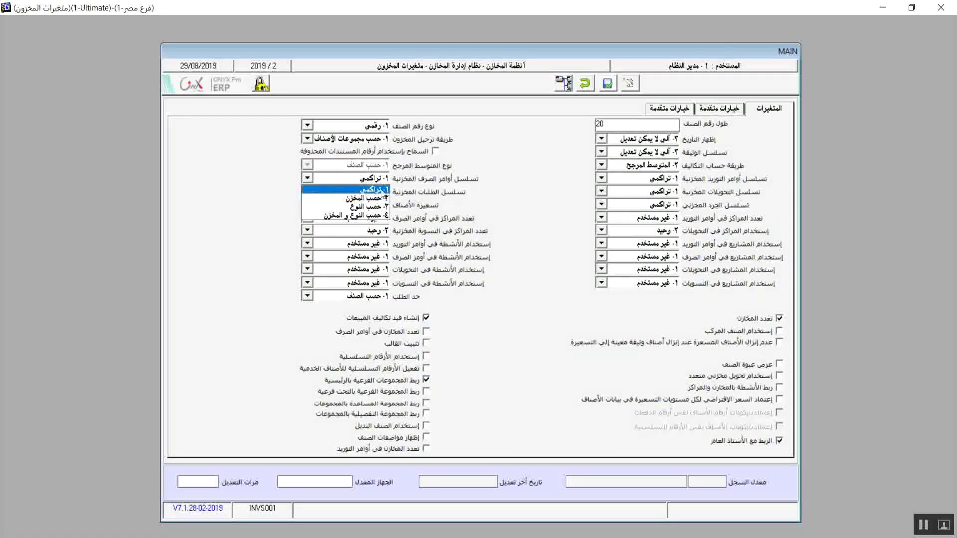
click(371, 190)
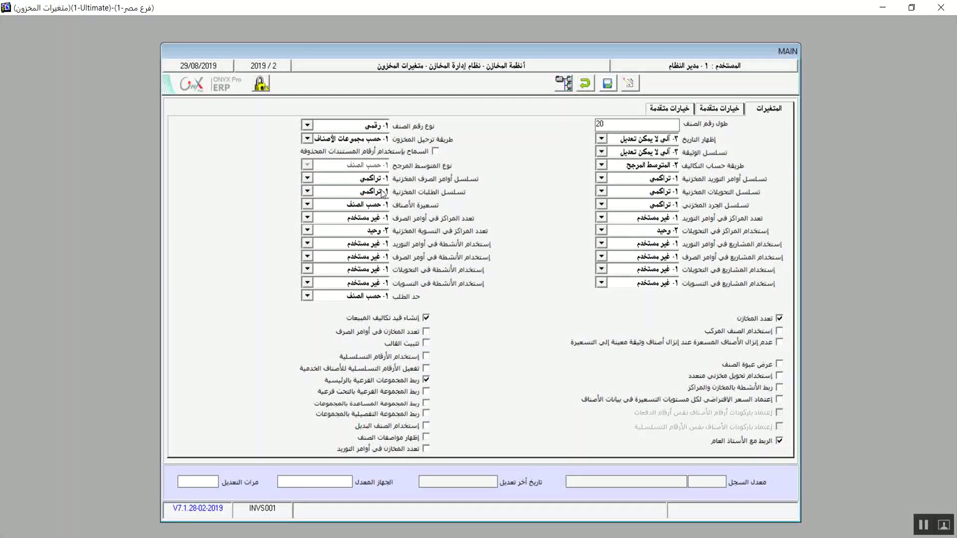
click(602, 191)
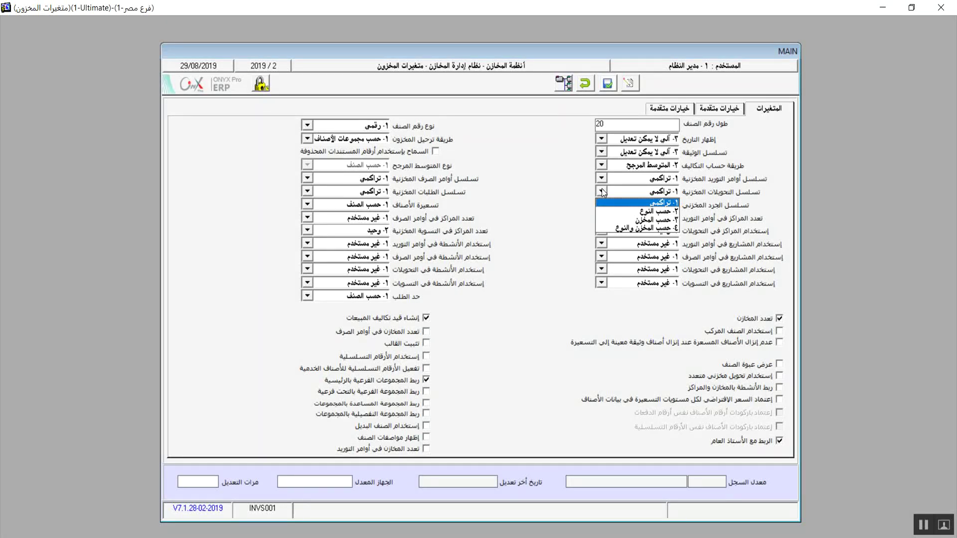
click(636, 203)
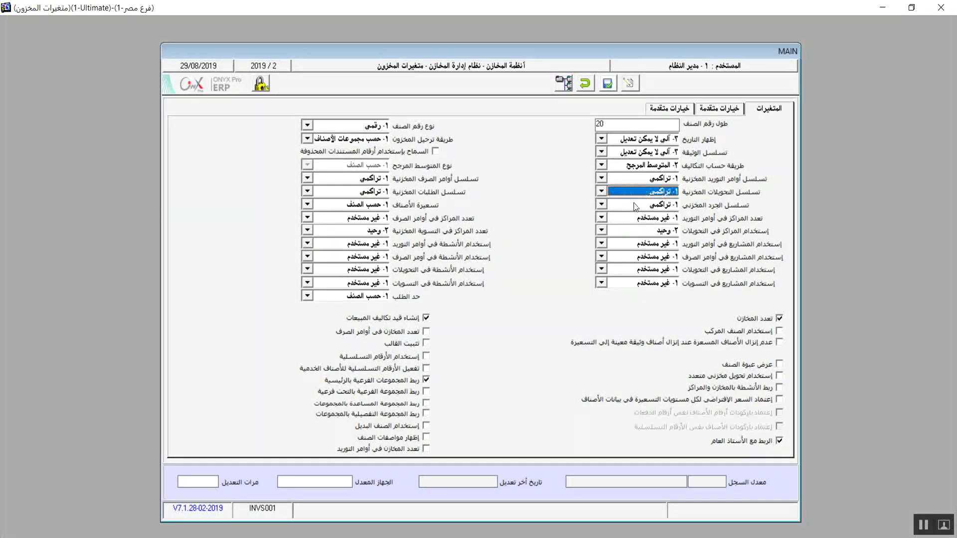
Step: Choose cumulative (تراكمي) numbering for the inventory requests (الطلبات المخزنية) and the stocktake (الجرد المخزني)
click(308, 192)
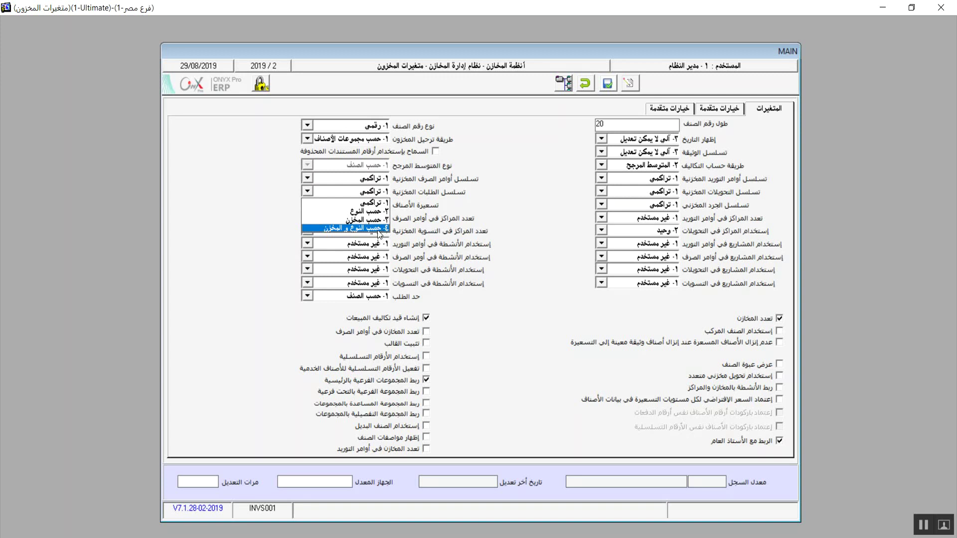
click(383, 204)
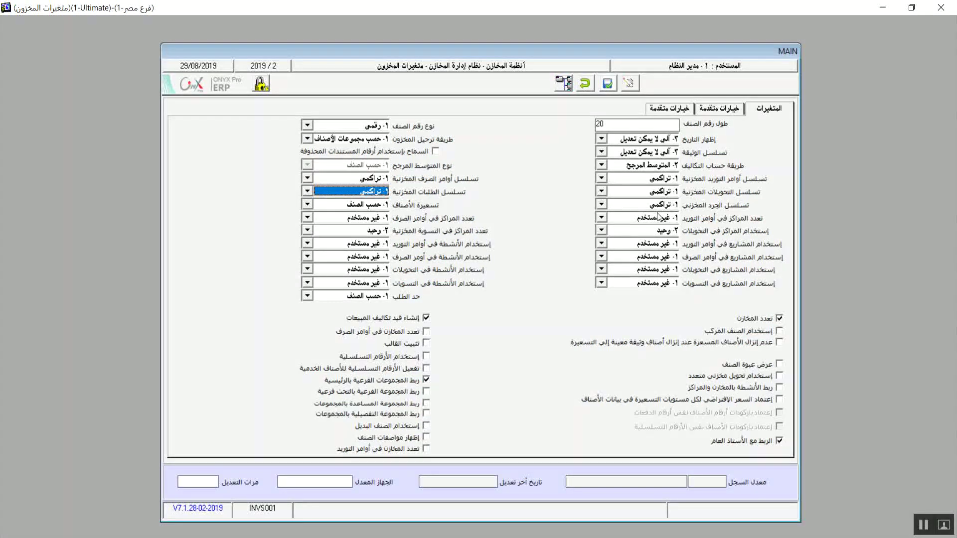
click(602, 206)
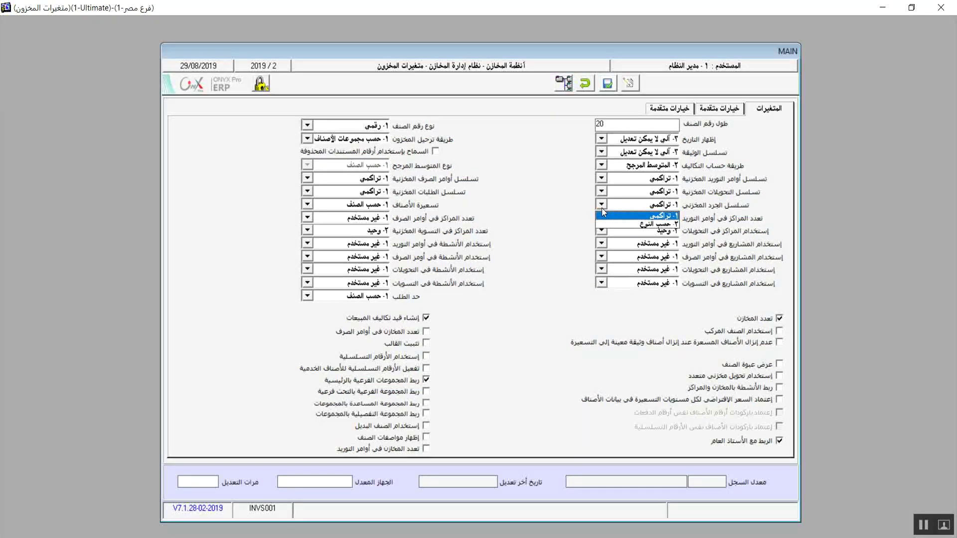
click(650, 217)
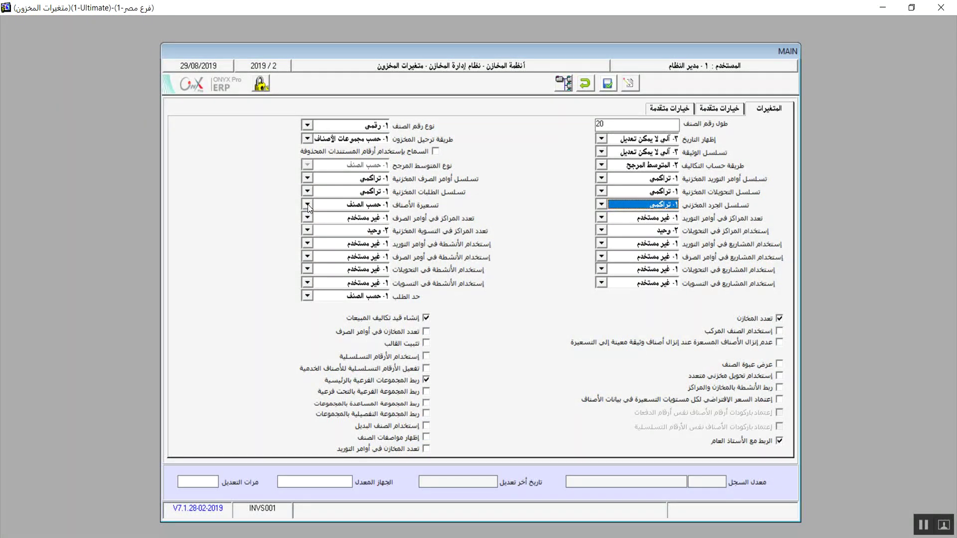
Step: Try item pricing (تسعيرة الأصناف) by item, warehouse and quantity, and return it to by item (حسب الصنف)
click(927, 534)
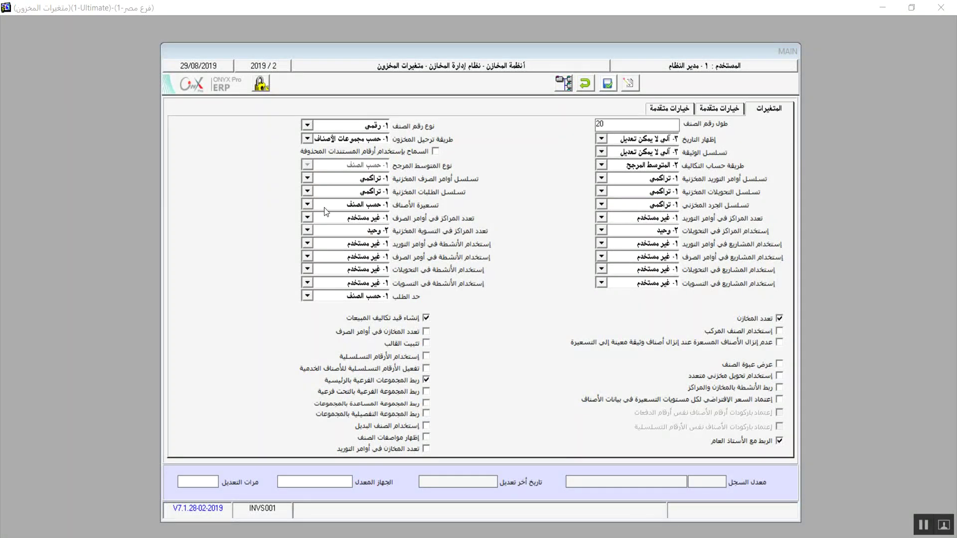
click(310, 205)
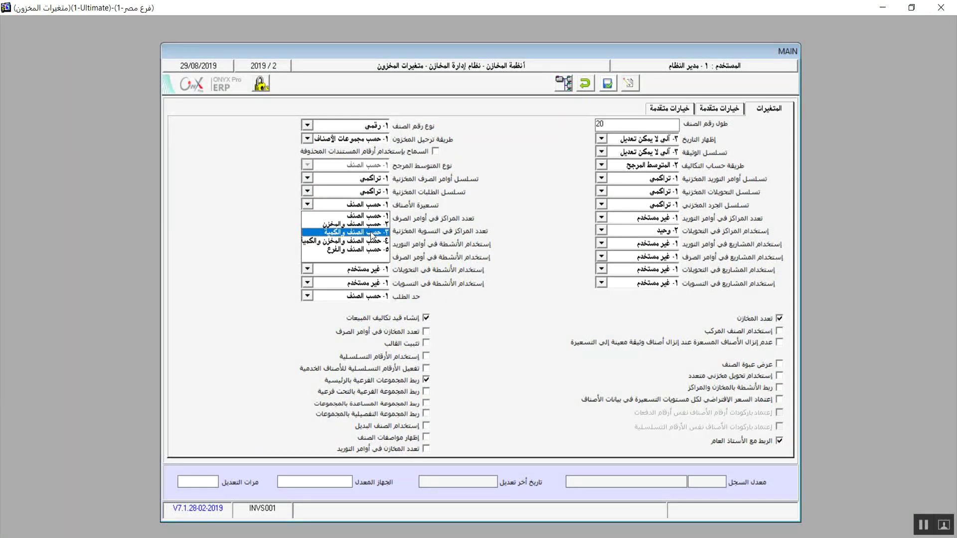
click(369, 241)
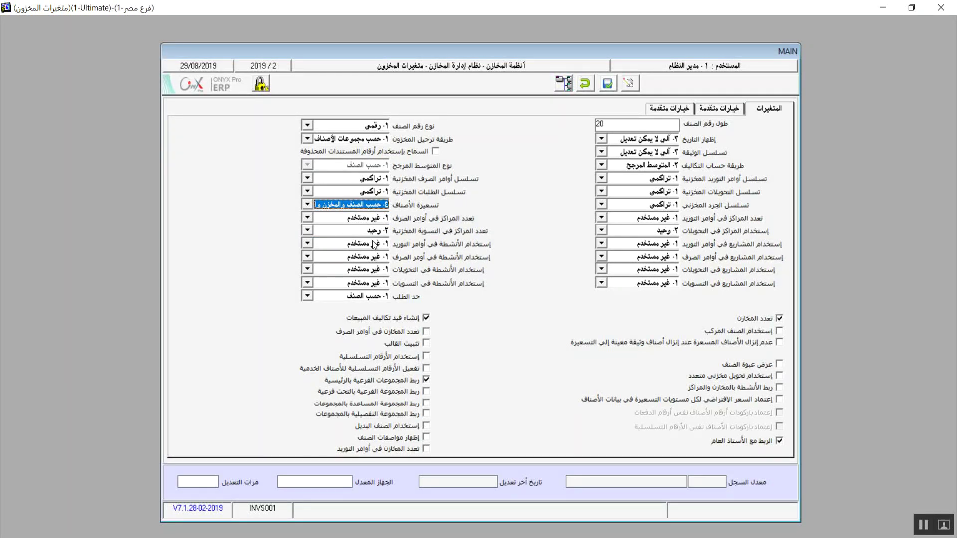
click(313, 206)
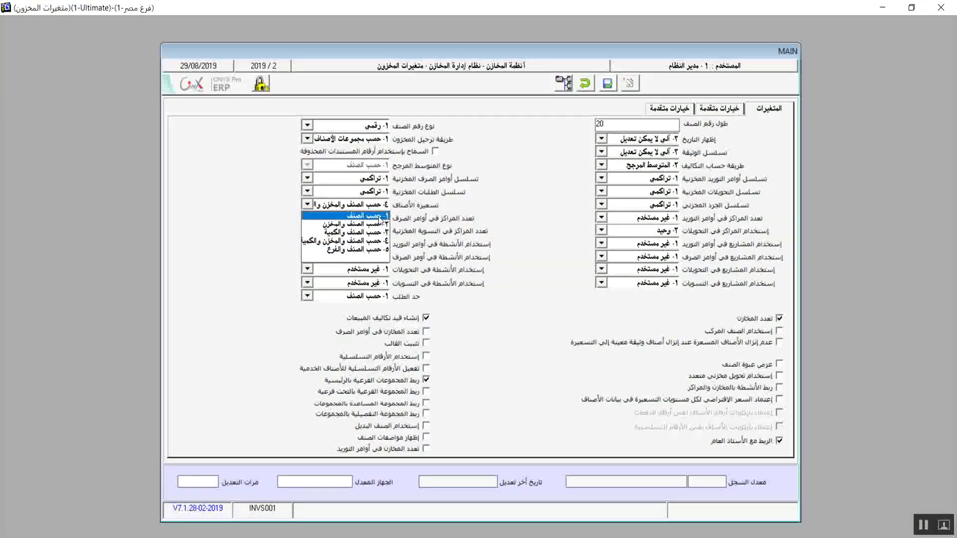
click(379, 216)
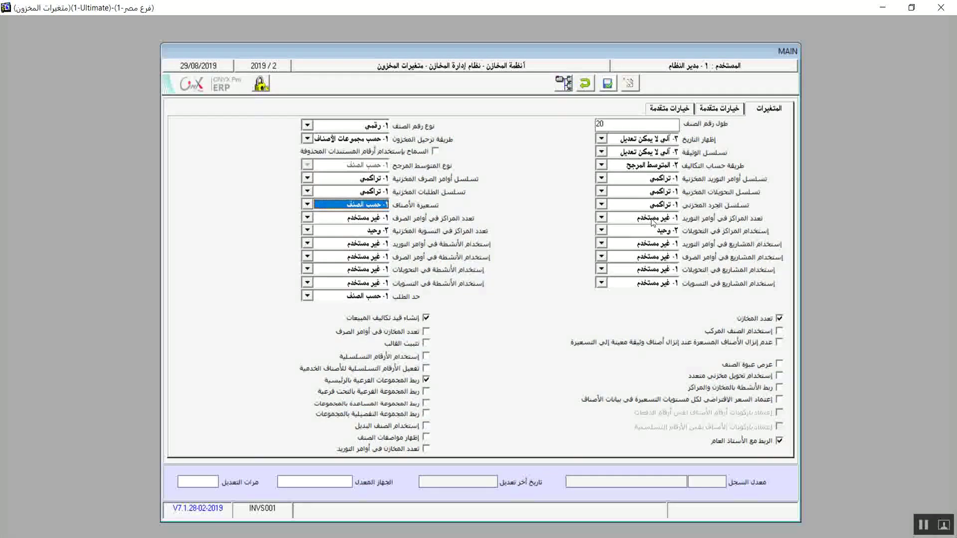
Step: Review the cost centre options for supply orders and open the example image تعدد المراكز فى امر التوريد المخزنى.jpg in Photos
click(603, 218)
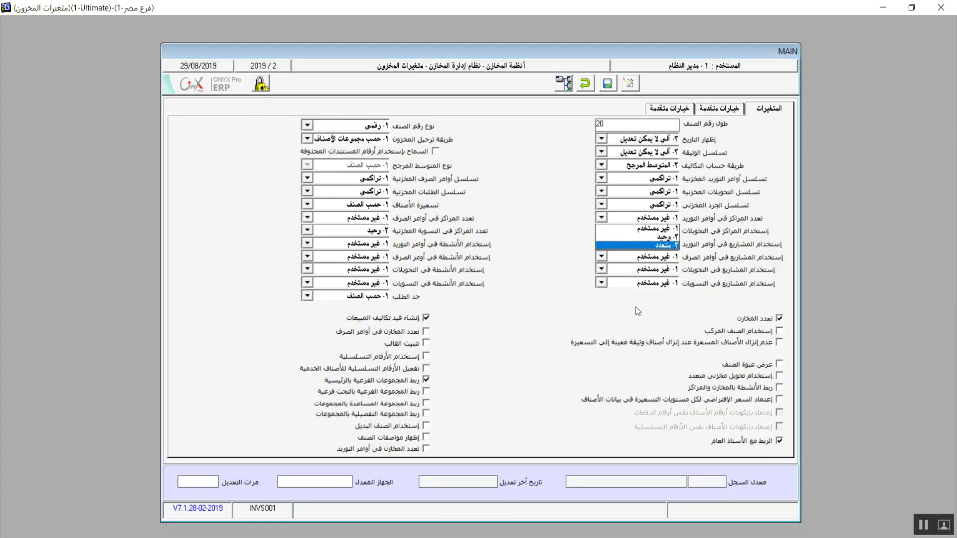
click(730, 536)
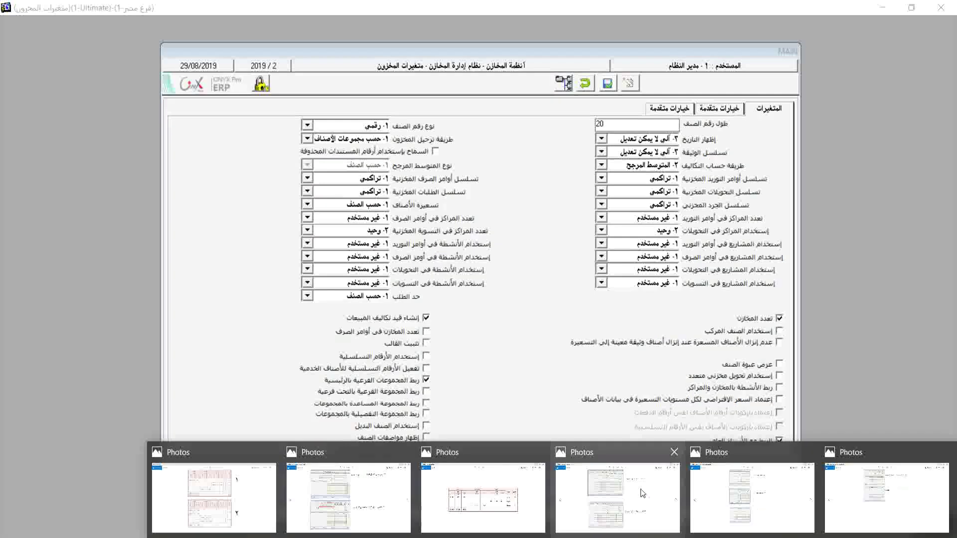
mouse_move(641, 489)
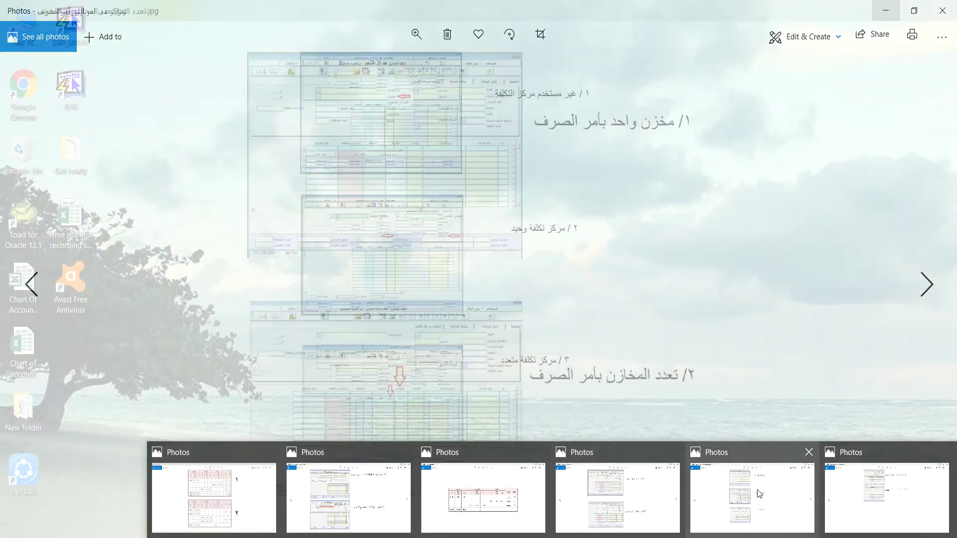
mouse_move(791, 498)
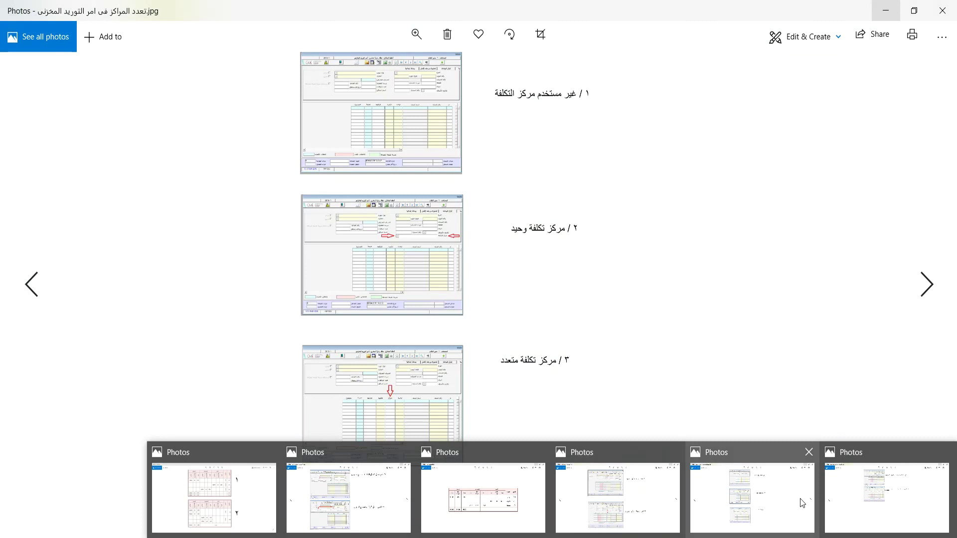
click(802, 503)
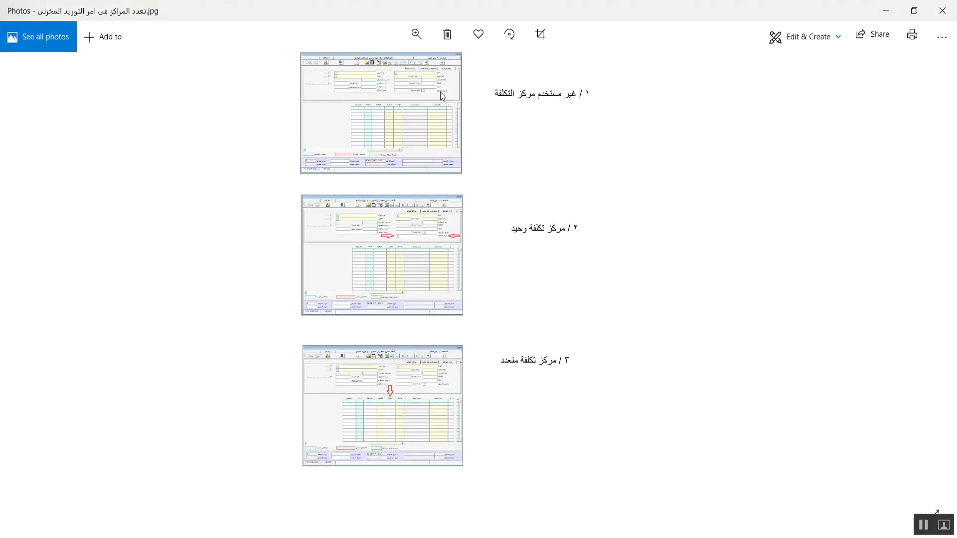
Step: Examine the supply order layout in the example without a cost centre (غير مستخدم مركز التكلفة)
click(415, 36)
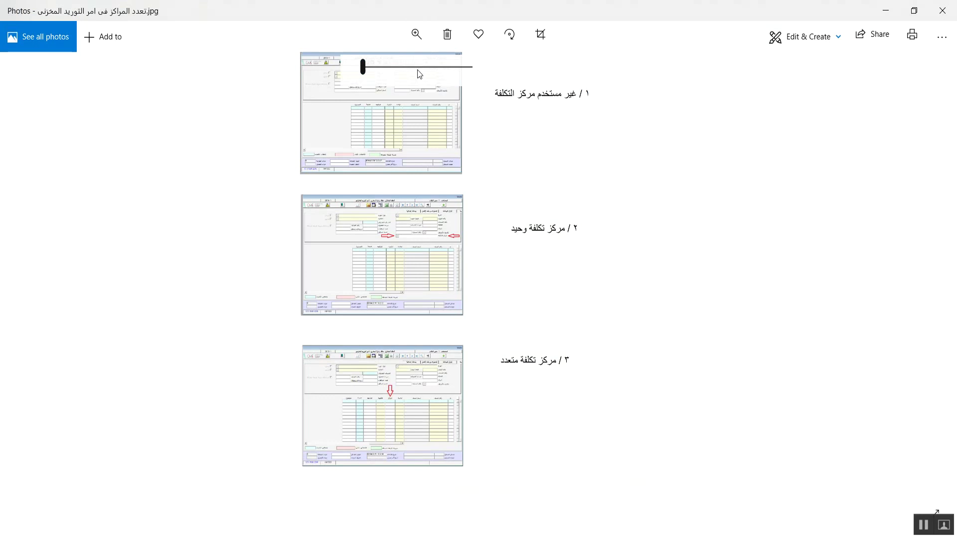
click(371, 66)
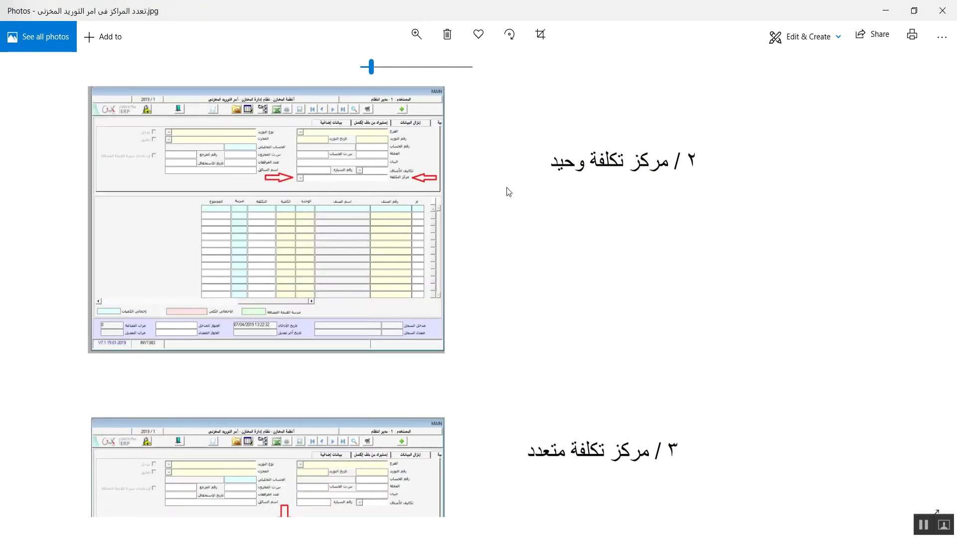
scroll(495, 238, up, 5)
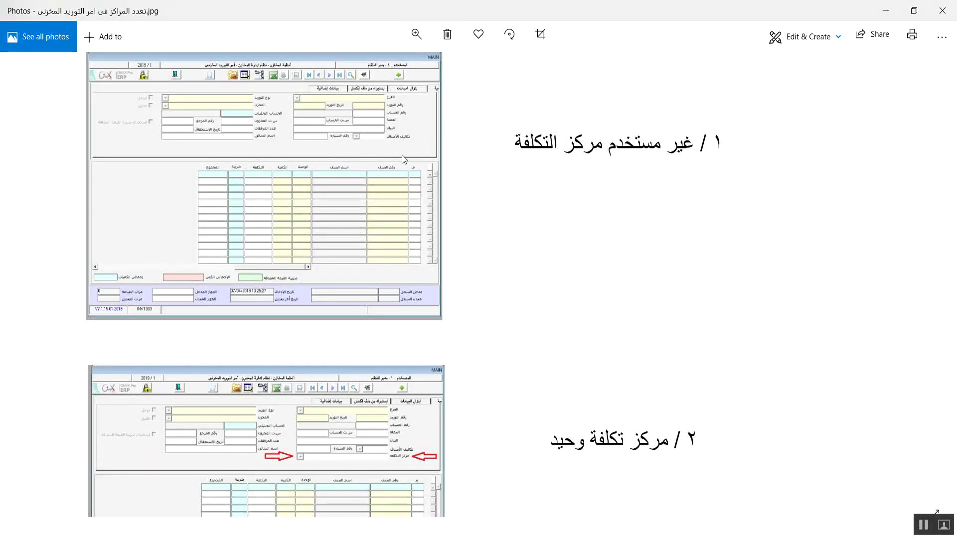
click(417, 35)
click(378, 67)
drag(387, 141, 547, 213)
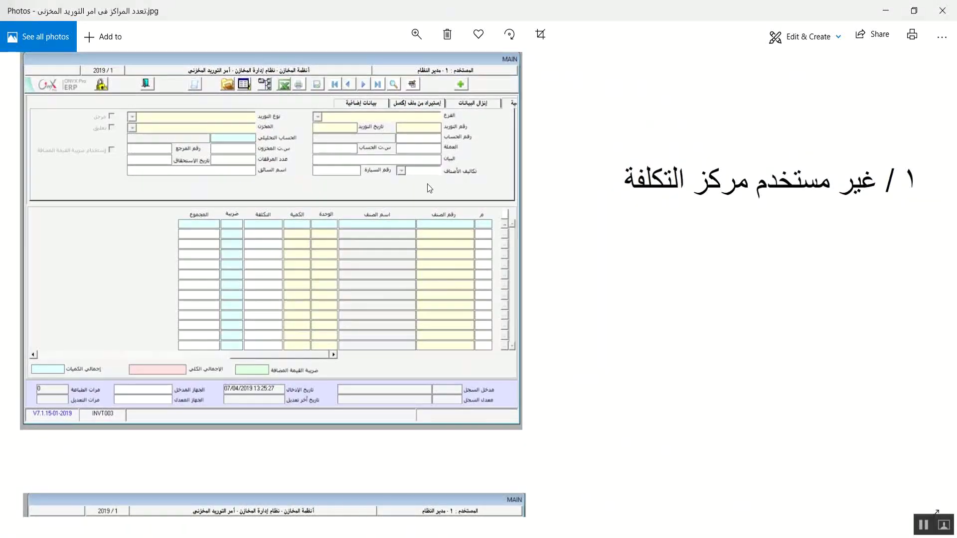
double_click(659, 382)
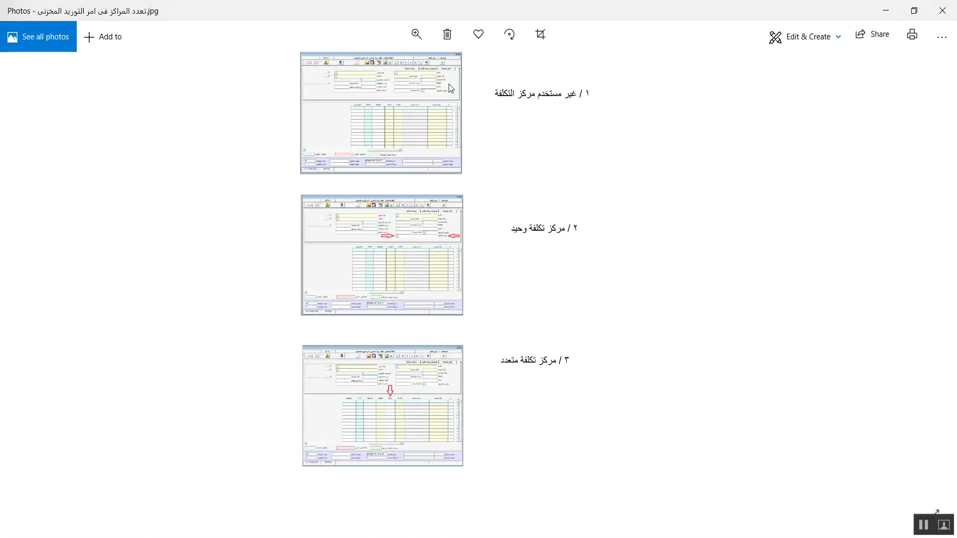
Step: Examine the single (وحيد) and multiple (متعدد) cost centre examples and return to Onyx ERP
click(417, 34)
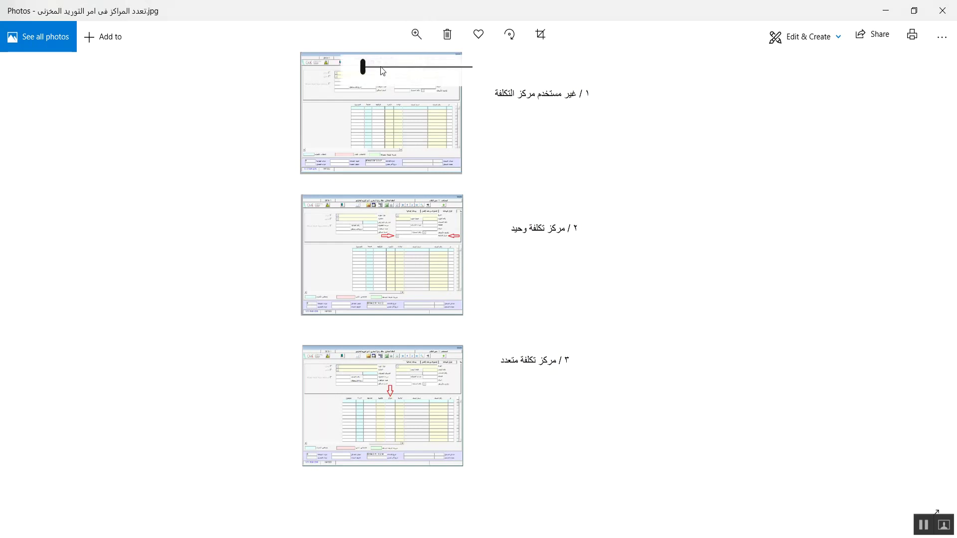
click(379, 67)
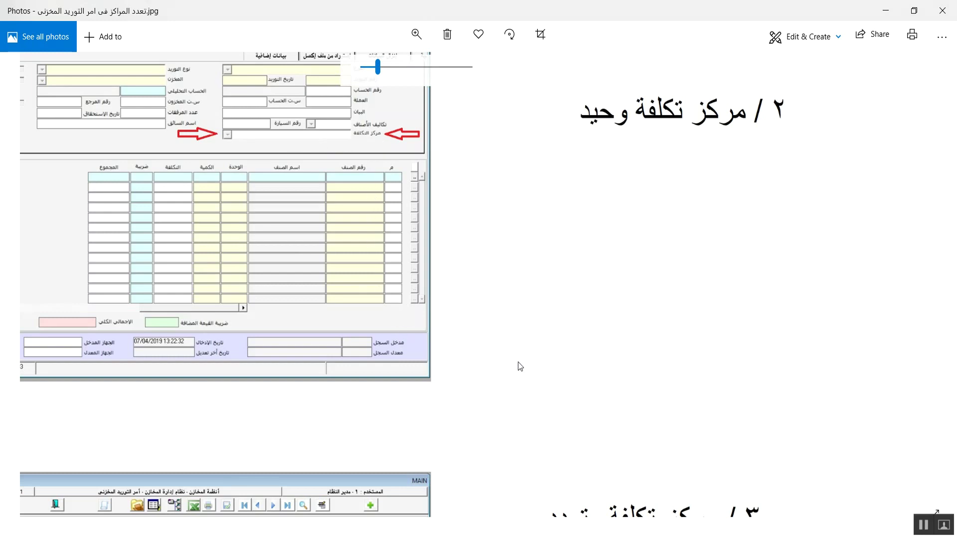
drag(517, 404, 564, 23)
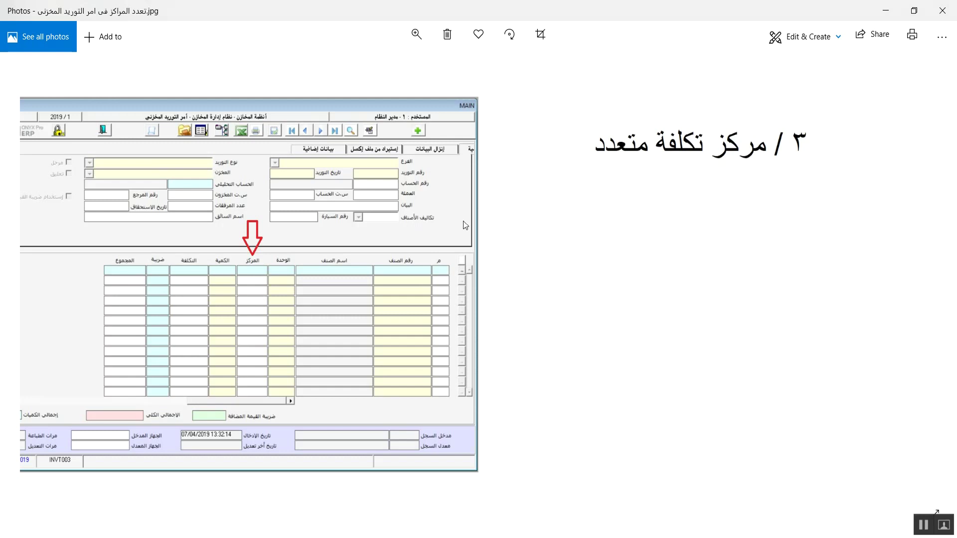
click(890, 12)
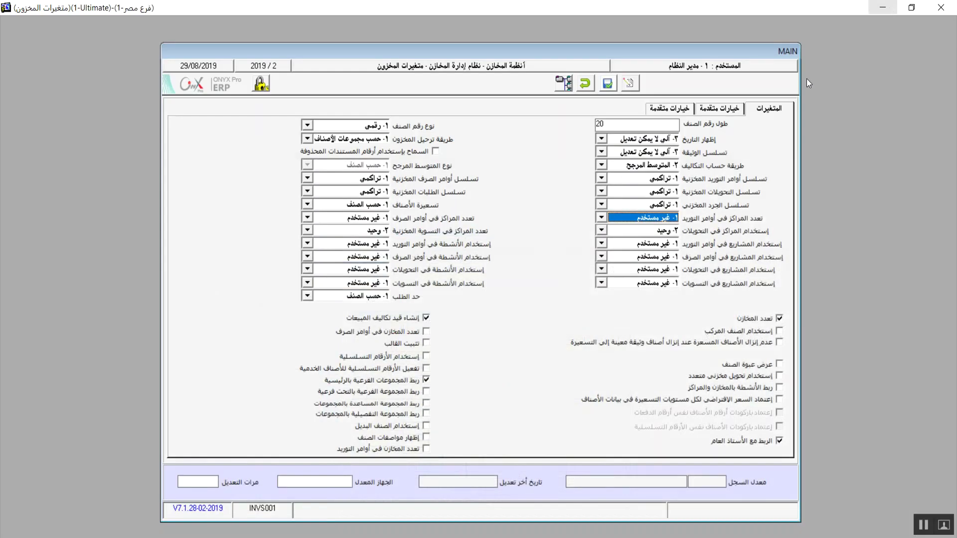
Step: Set the cost centres in supply orders (تعدد المراكز في أوامر التوريد) to multiple (متعدد)
click(601, 218)
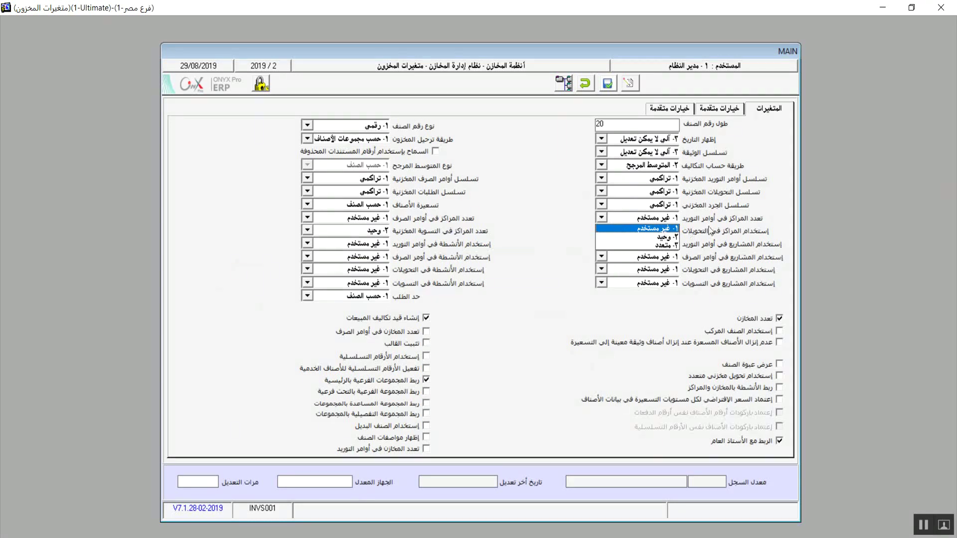
click(663, 238)
click(645, 219)
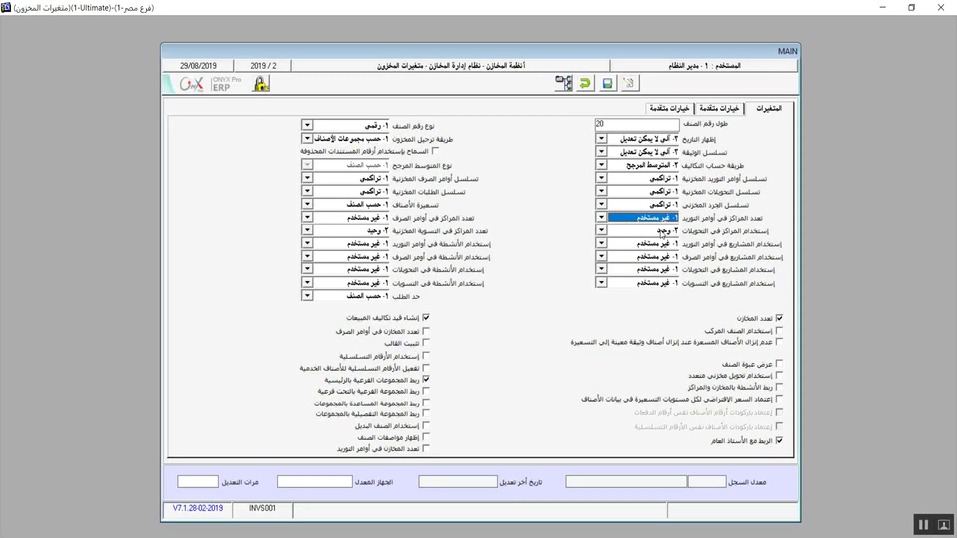
click(644, 220)
click(659, 244)
Step: View the example image تعدد المخازن بأمر الصرف.jpg in Photos and set the cost centres in issue orders (أوامر الصرف) to multiple (متعدد)
click(307, 219)
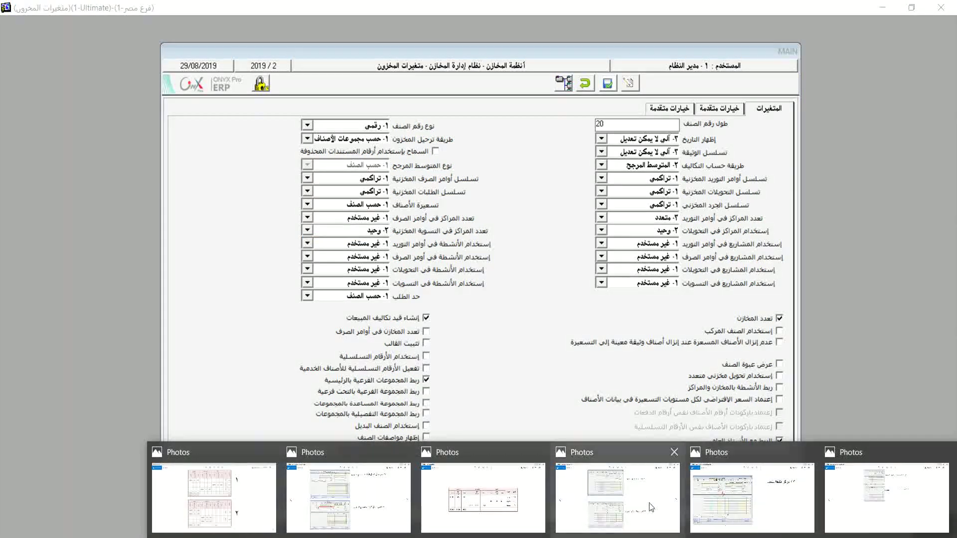
click(619, 499)
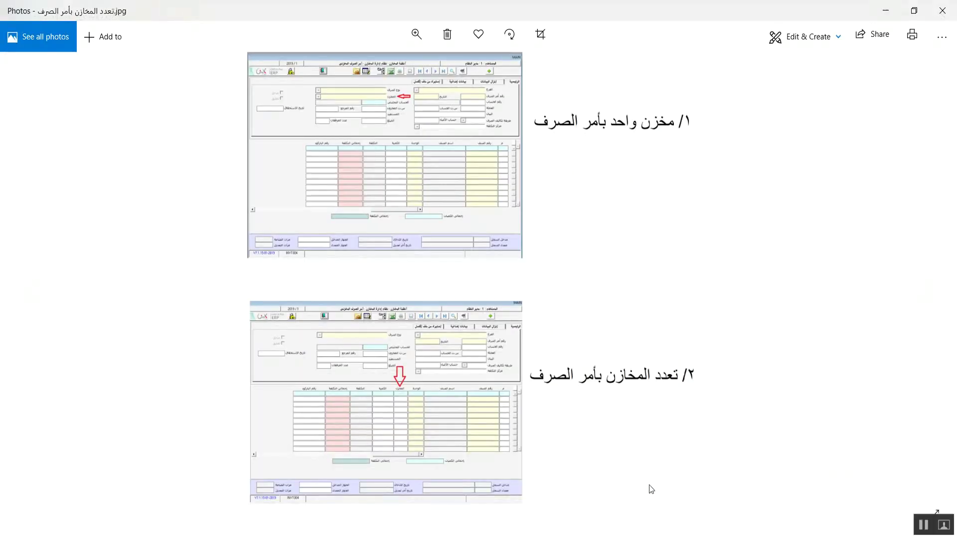
click(884, 10)
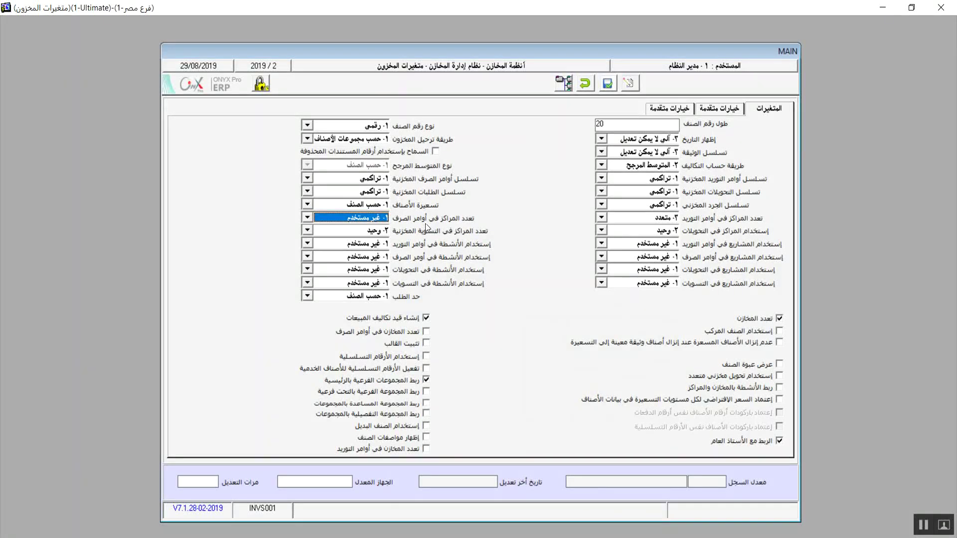
click(307, 218)
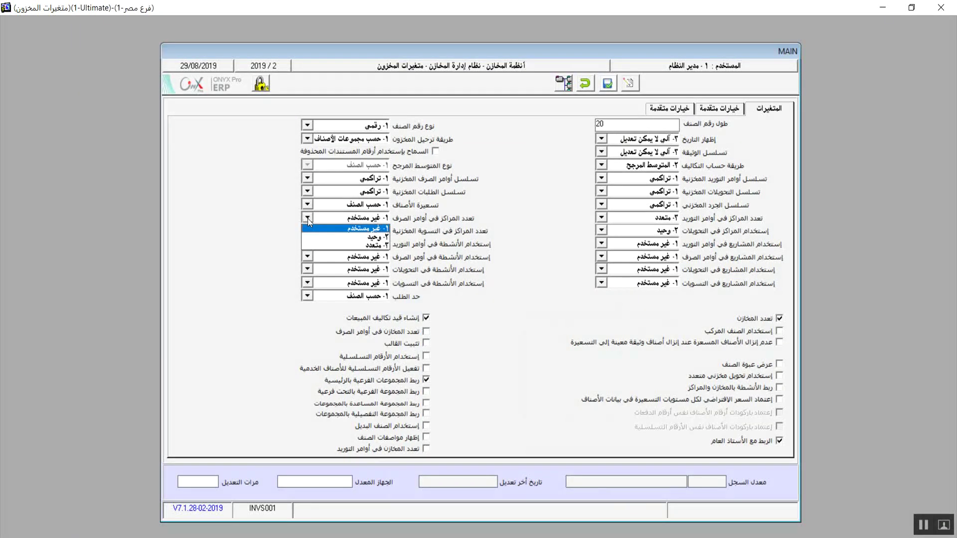
click(369, 246)
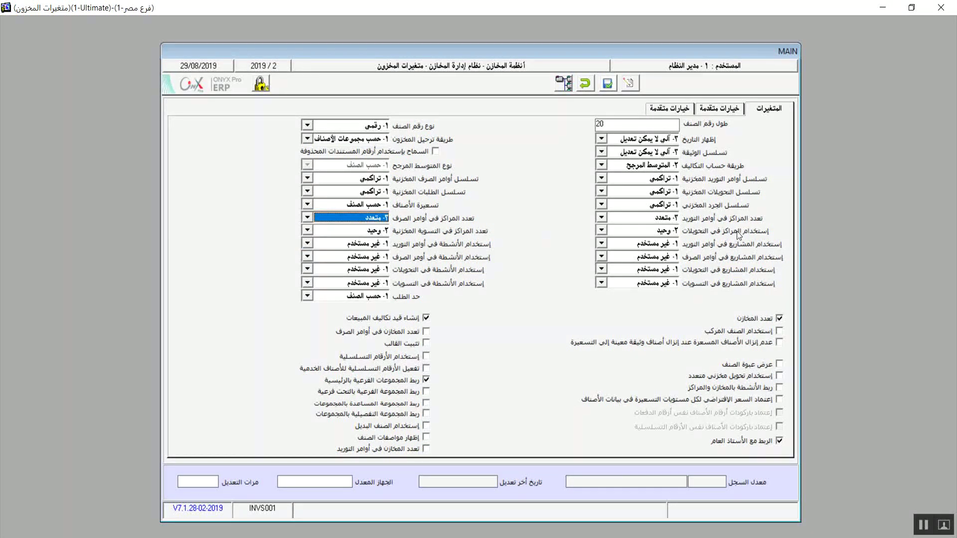
Step: Set the cost centres in transfers (التحويلات) and in inventory adjustments (التسوية المخزنية) to multiple (متعدد)
click(601, 231)
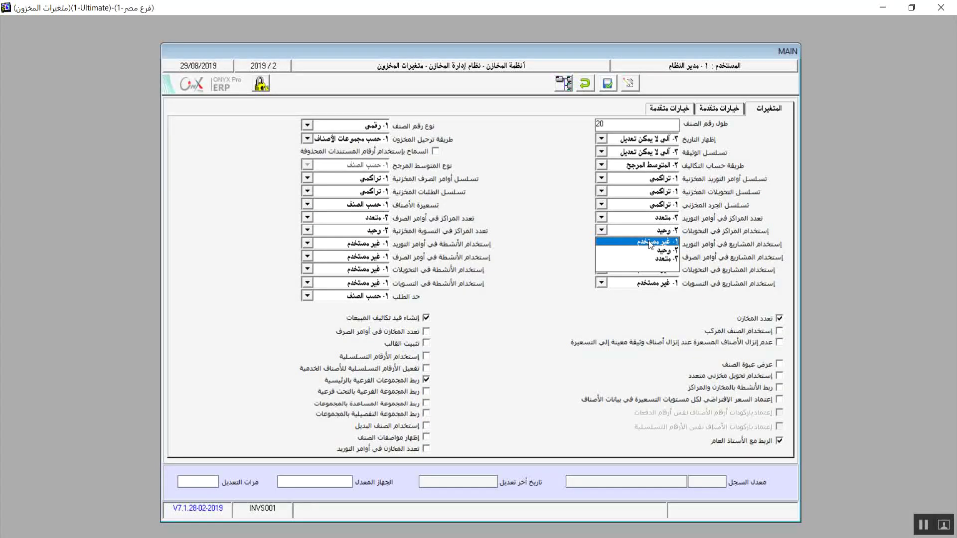
click(654, 257)
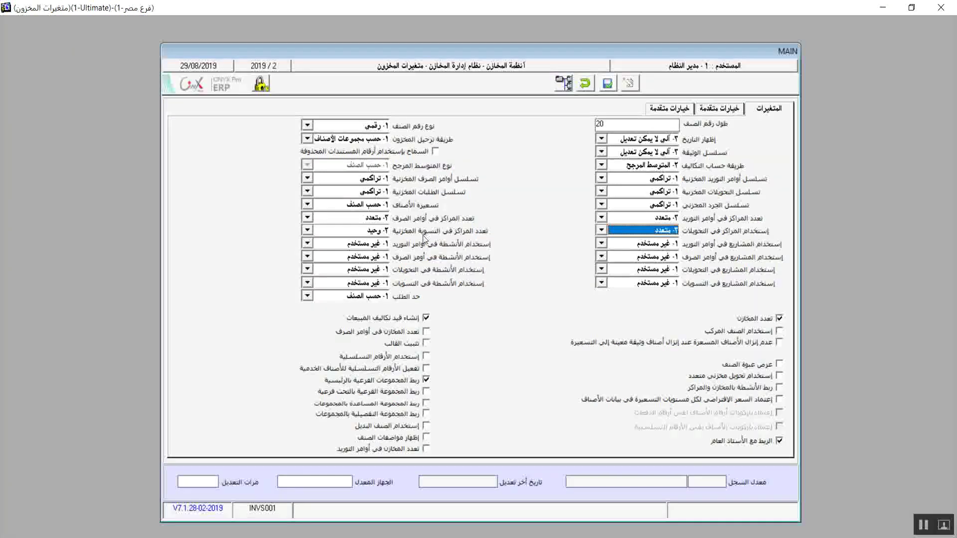
click(306, 230)
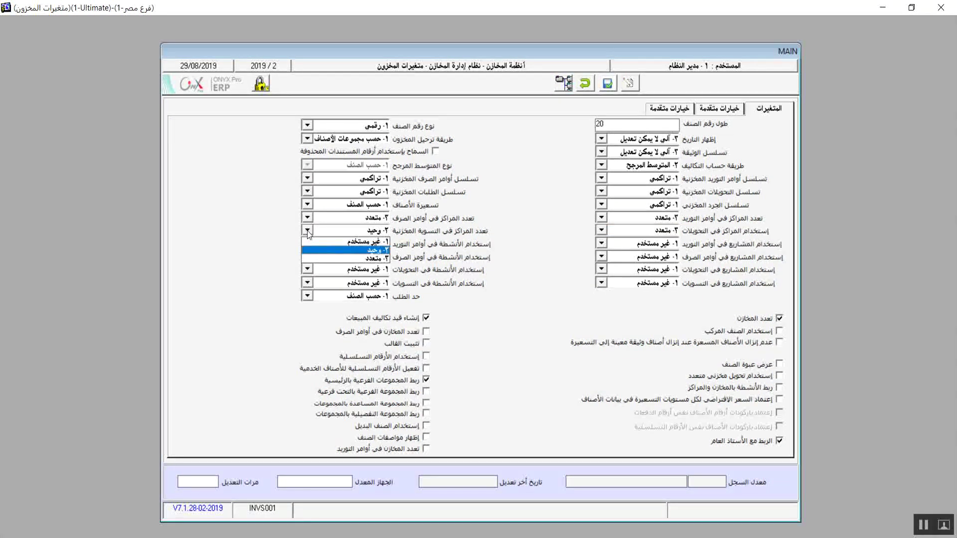
click(372, 259)
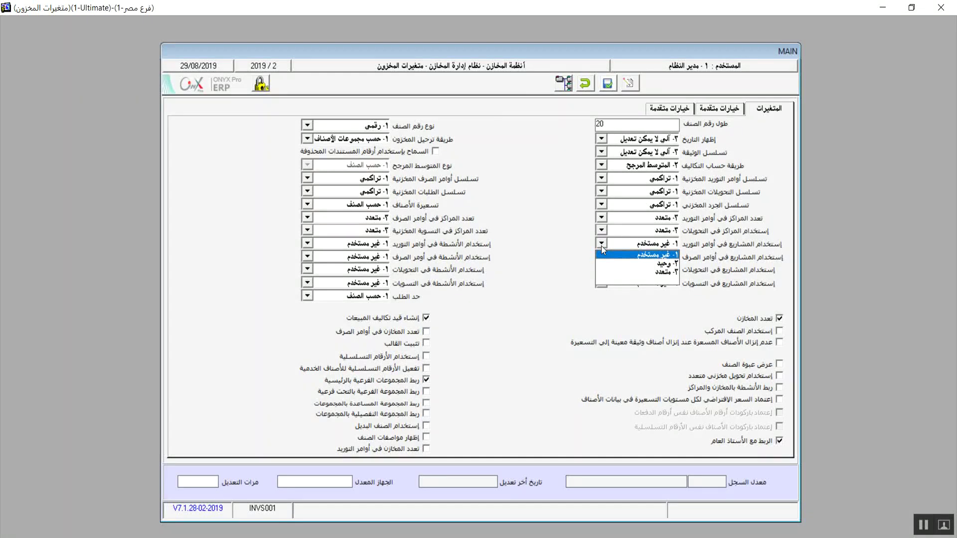
Step: Set the use of projects in supply orders (إستخدام المشاريع في أوامر التوريد) to multiple (متعدد)
click(660, 269)
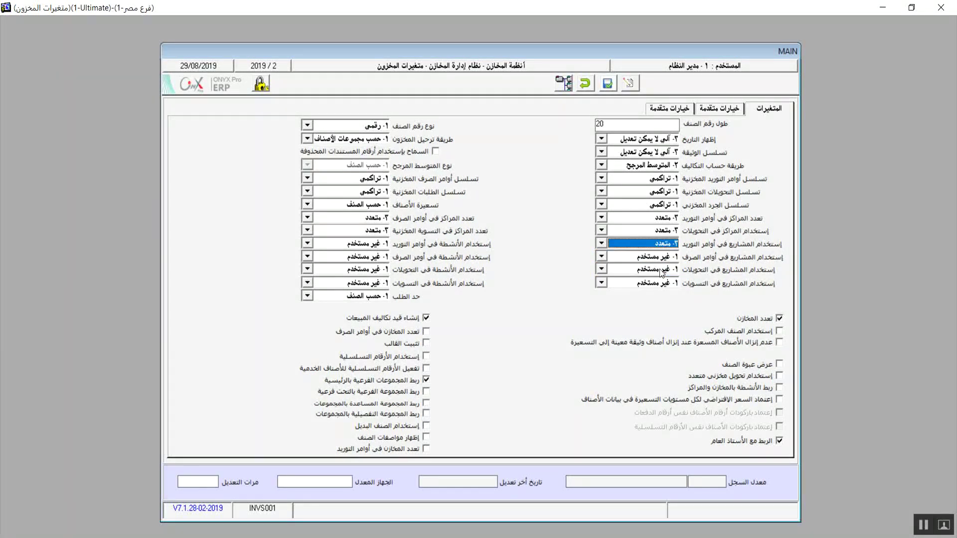
Step: Set the use of projects (إستخدام المشاريع) in issue orders (أوامر الصرف), transfers (التحويلات) and adjustments (التسويات) to multiple (متعدد)
click(601, 244)
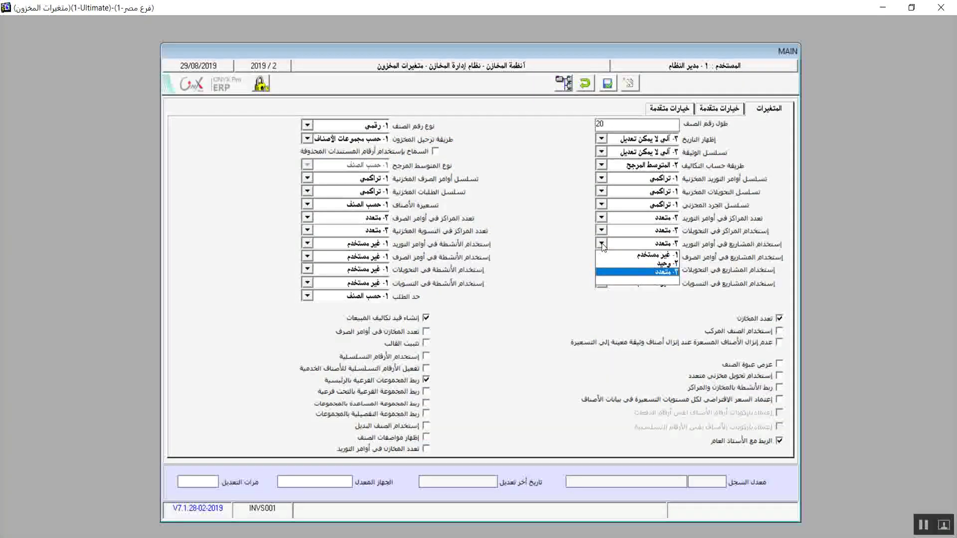
click(657, 274)
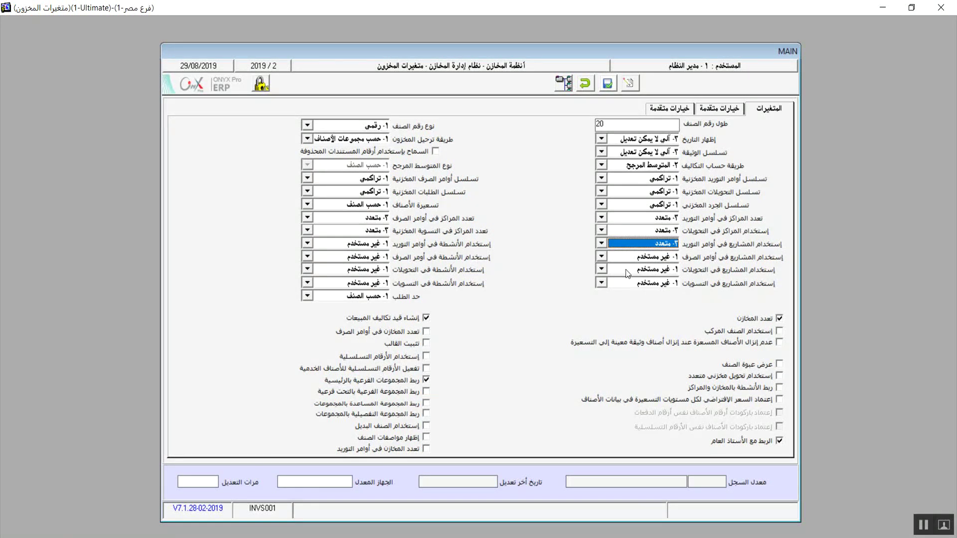
click(600, 257)
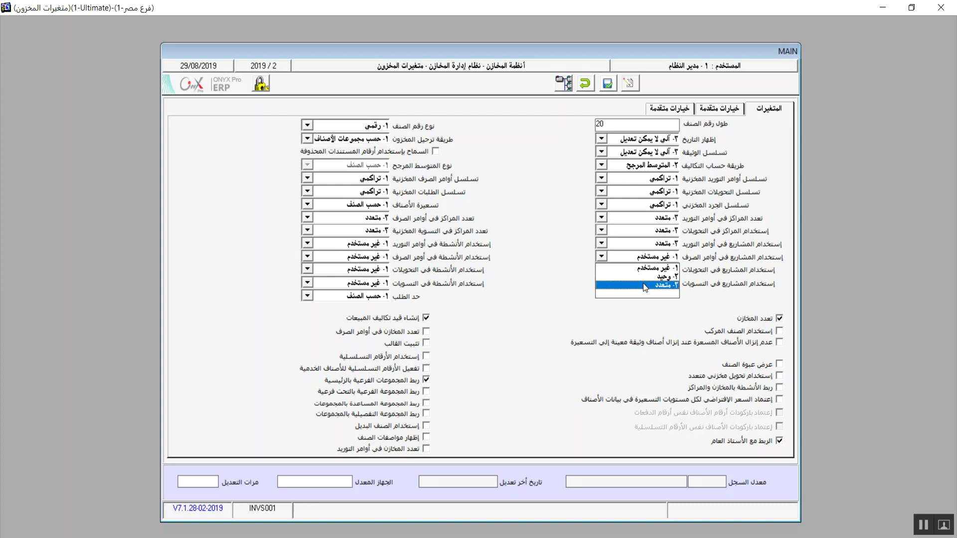
click(643, 283)
click(601, 270)
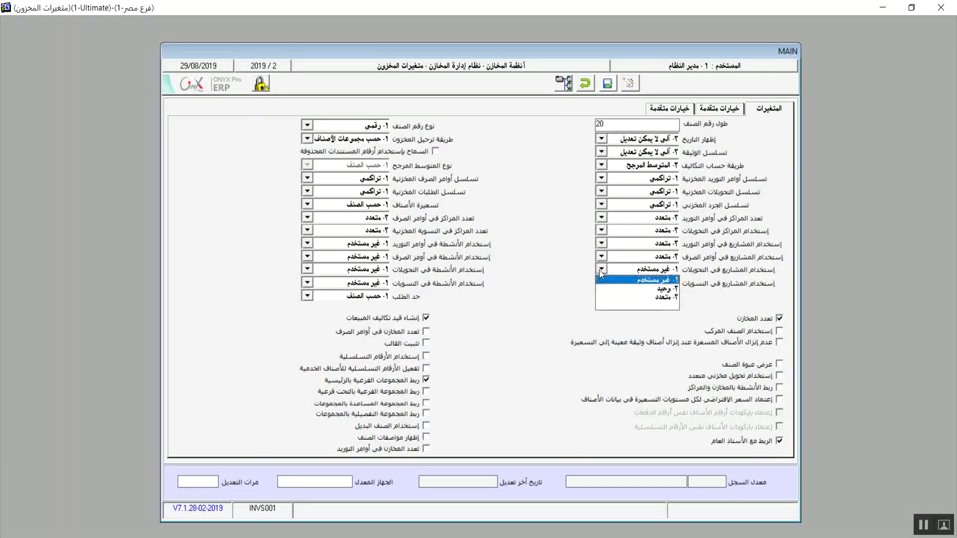
click(651, 302)
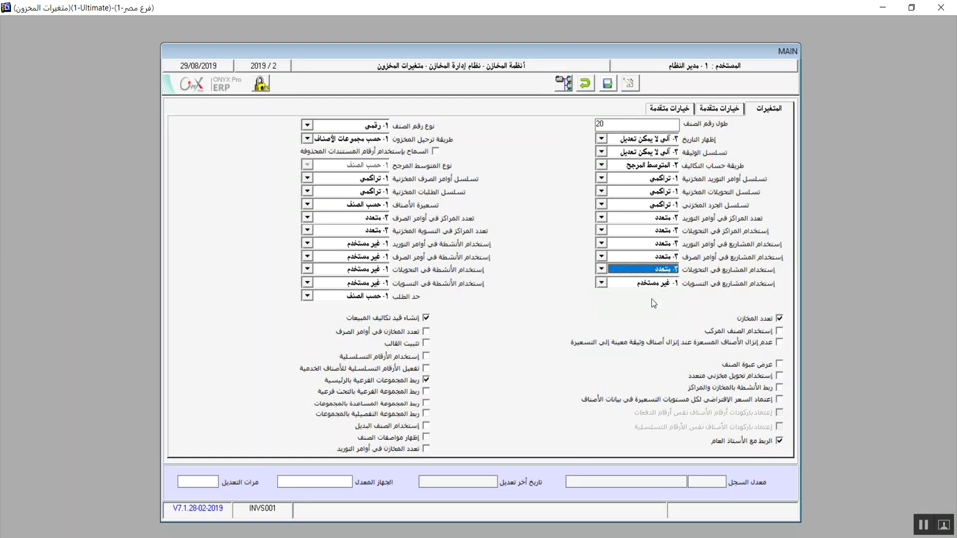
click(602, 283)
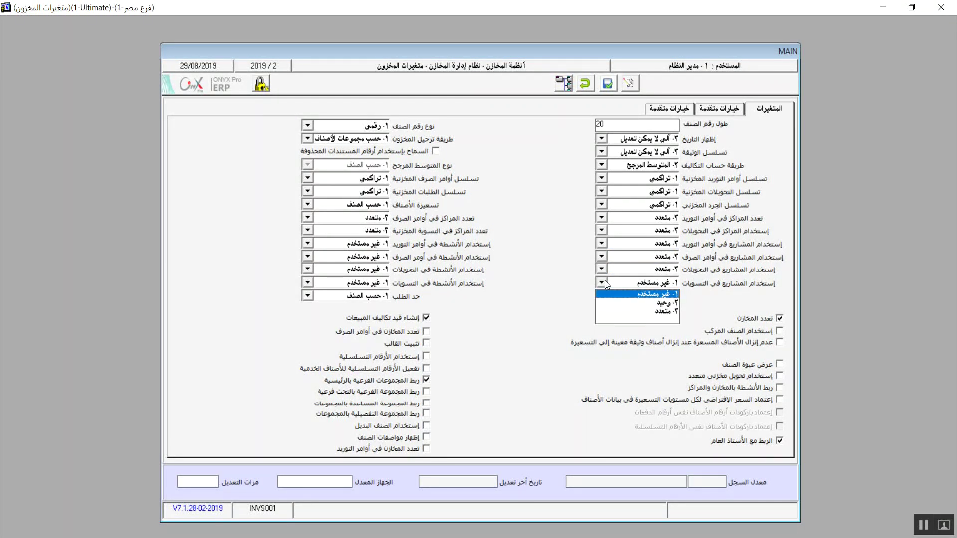
click(648, 311)
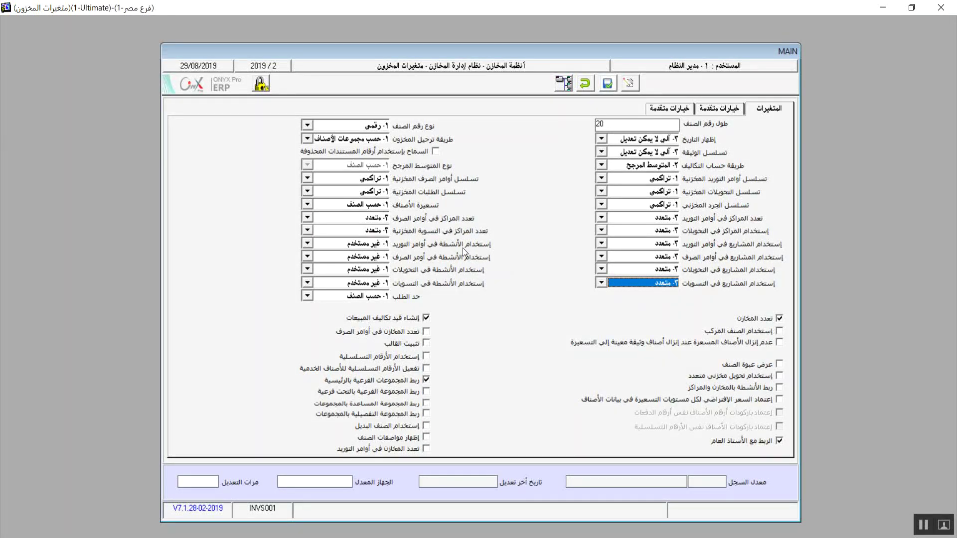
Step: Set the use of activities (إستخدام الأنشطة) in supply orders, issue orders, transfers and adjustments to multiple (متعدد)
click(307, 244)
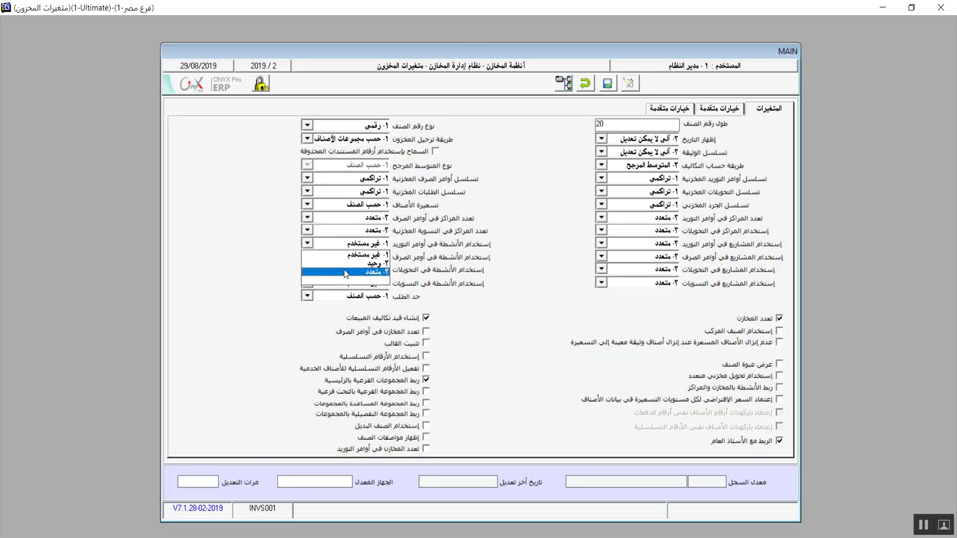
click(344, 272)
click(307, 257)
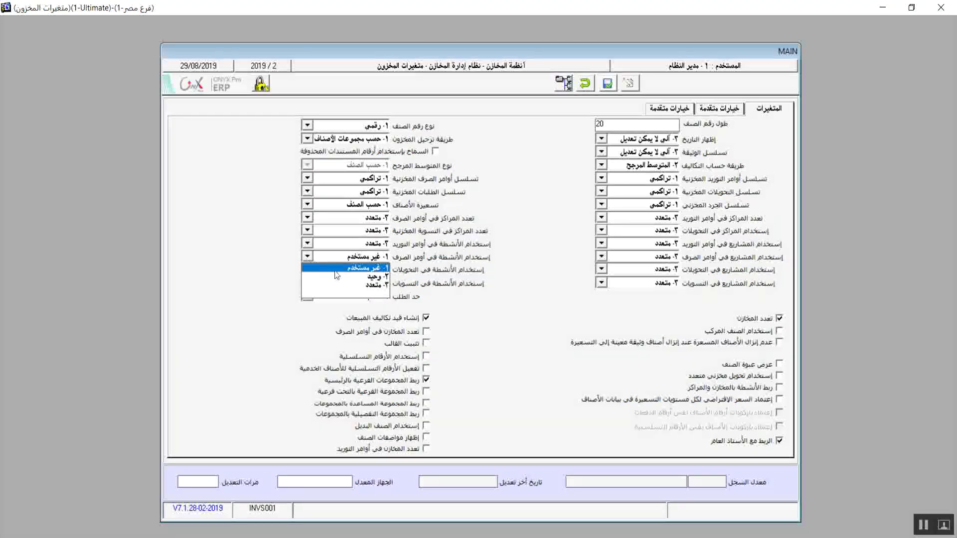
click(362, 285)
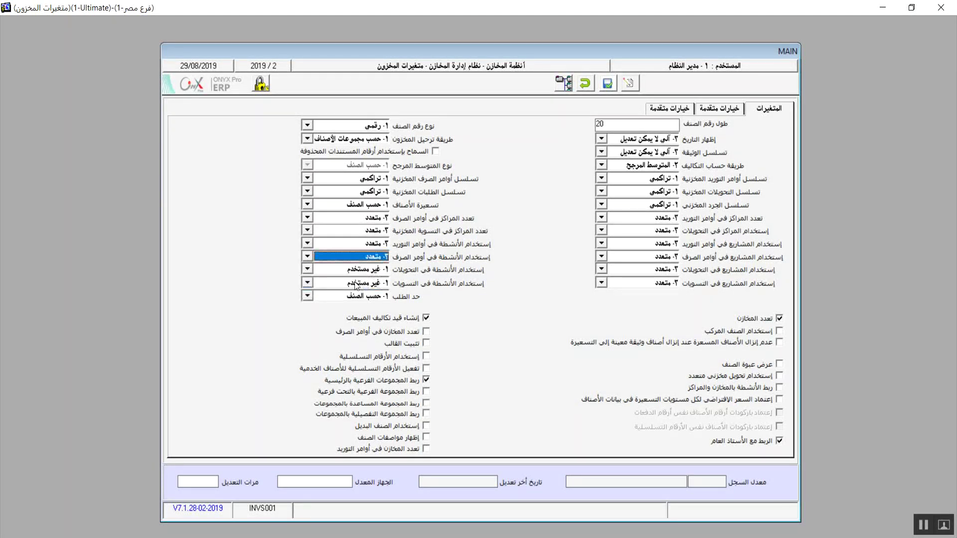
click(305, 269)
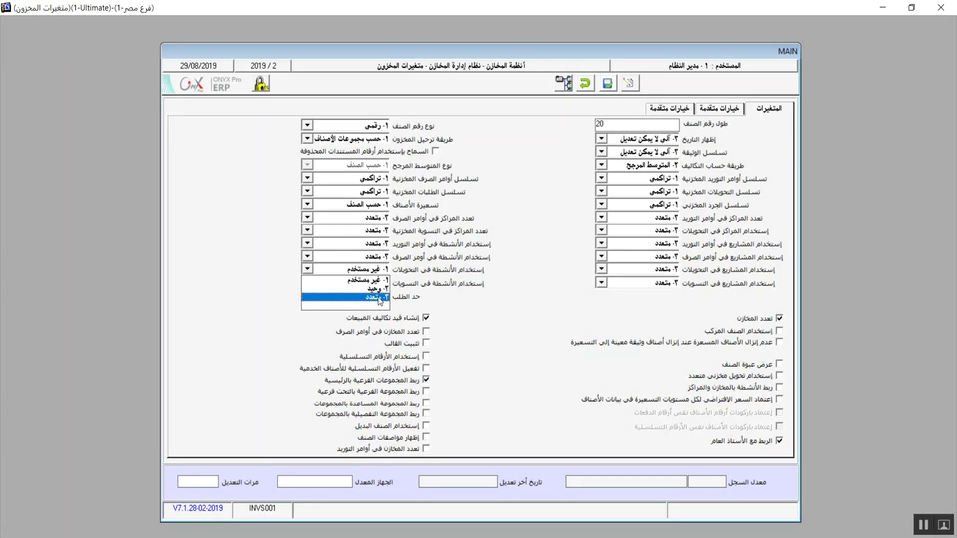
click(378, 298)
click(308, 283)
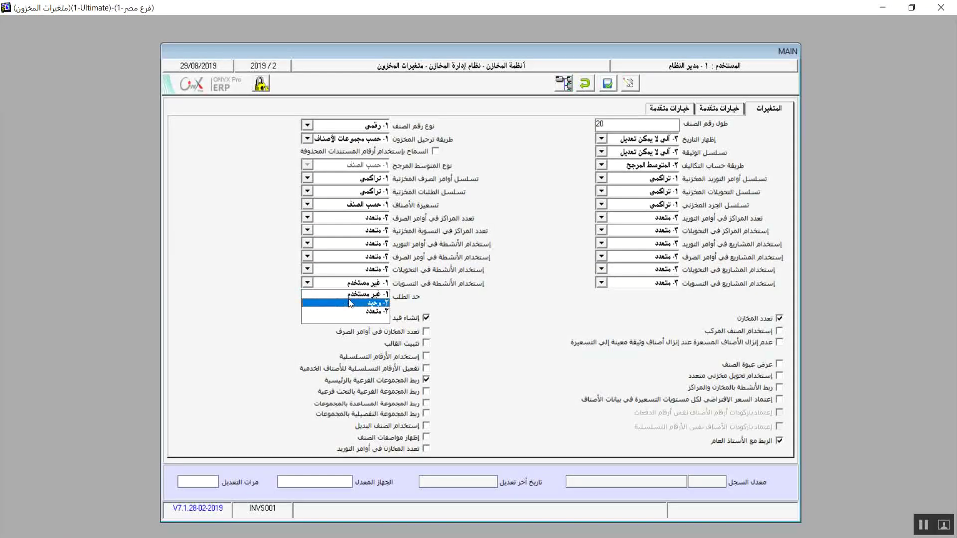
click(369, 312)
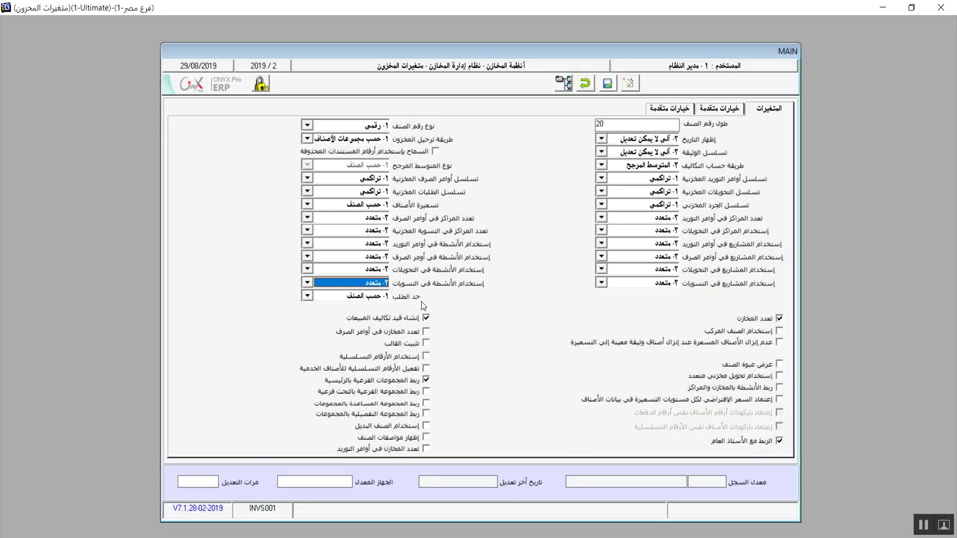
Step: Set the reorder limit (حد الطلب) to by item (حسب الصنف) and keep multiple warehouses (تعدد المخازن) enabled
click(307, 295)
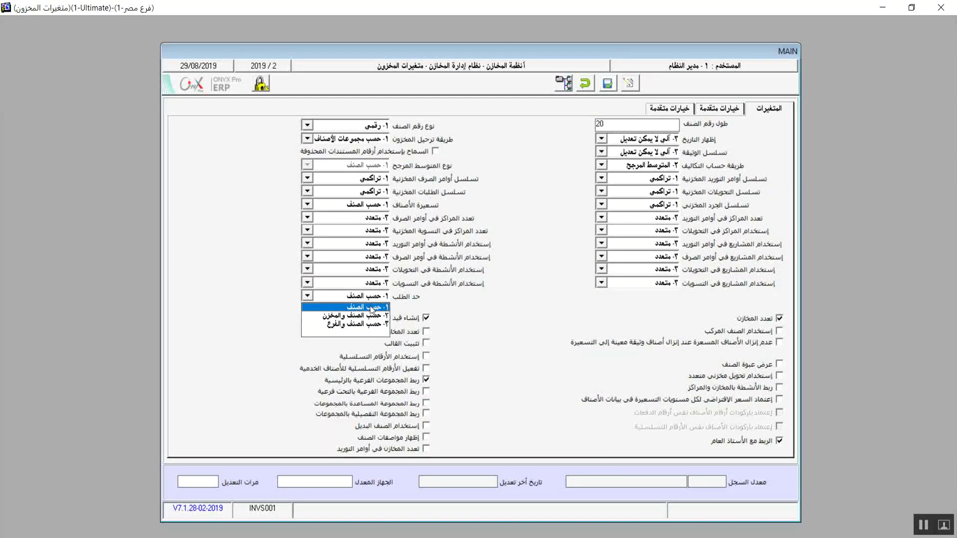
click(370, 306)
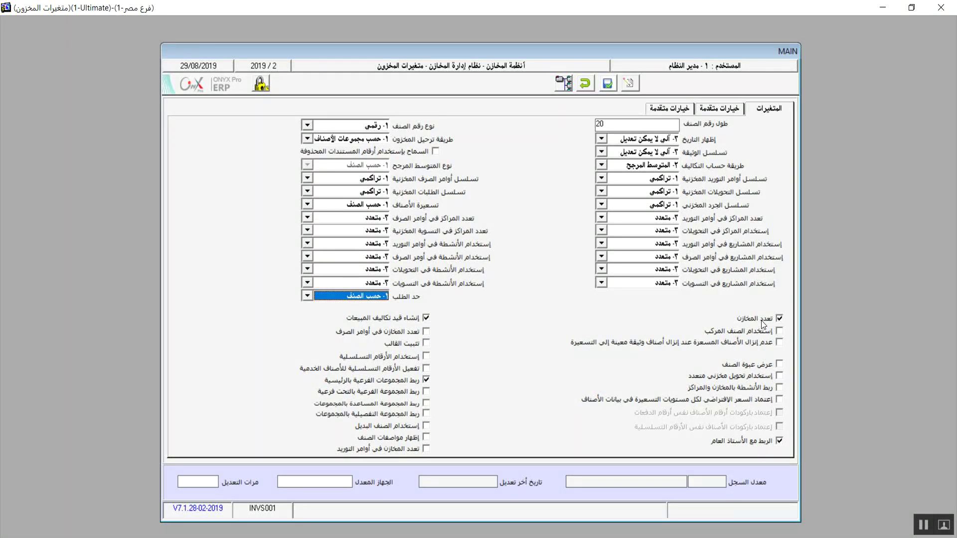
click(779, 319)
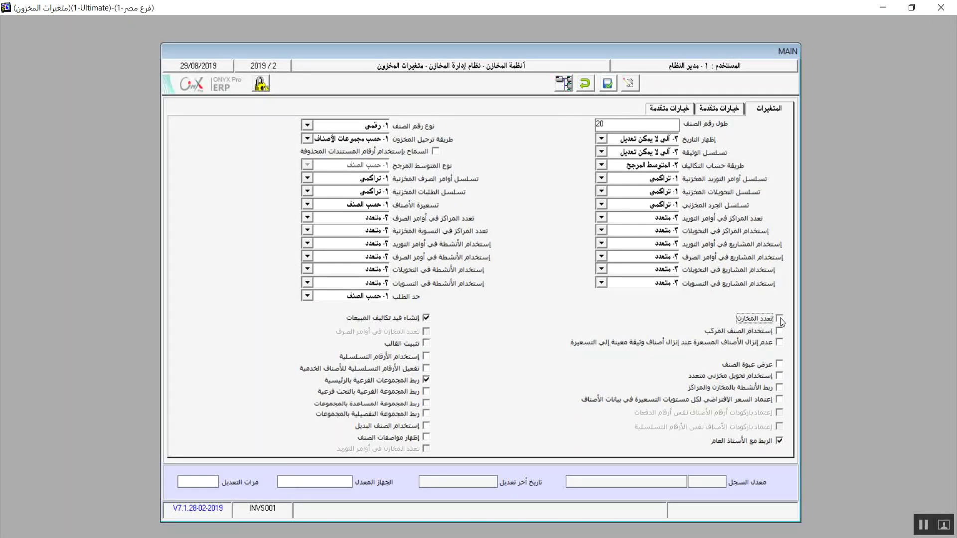
click(780, 319)
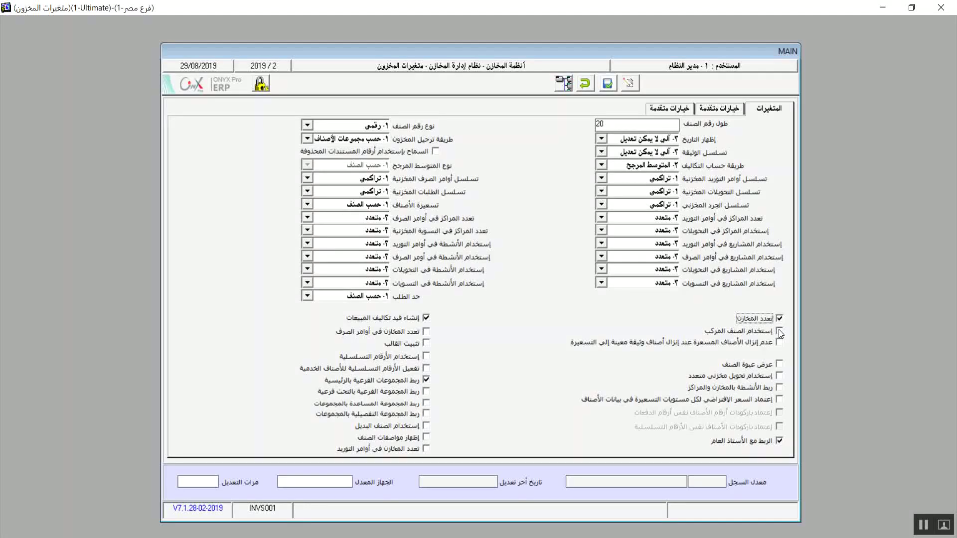
Step: Enable composite items (إستخدام الصنف المركب), skipping already priced items when loading a document's items into pricing, and multiple stock transfers (إستخدام تحويل مخزني متعدد)
click(780, 332)
click(779, 343)
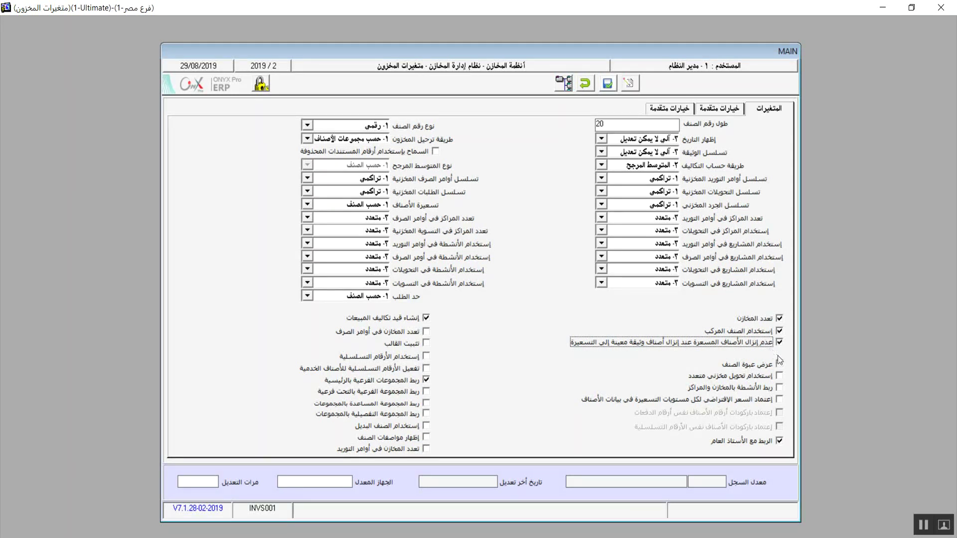
click(780, 364)
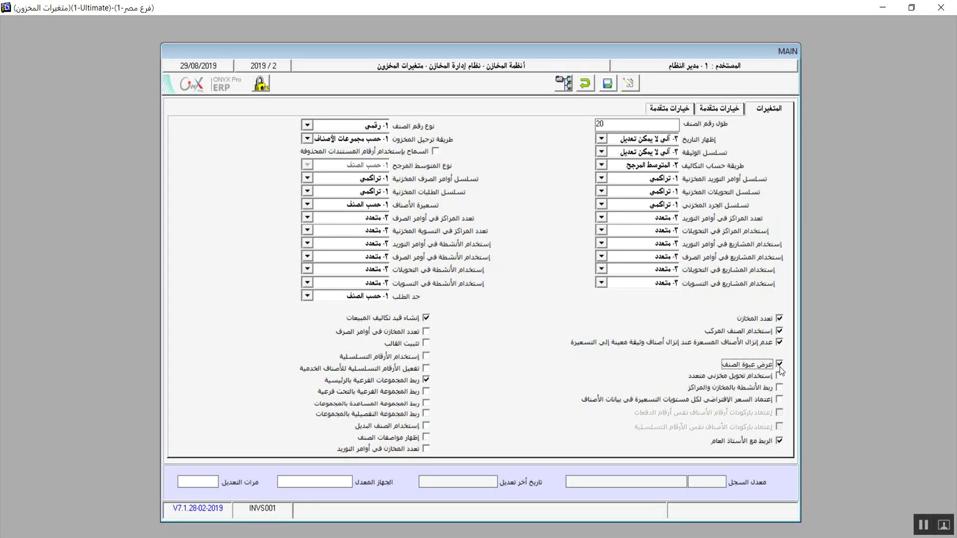
click(780, 376)
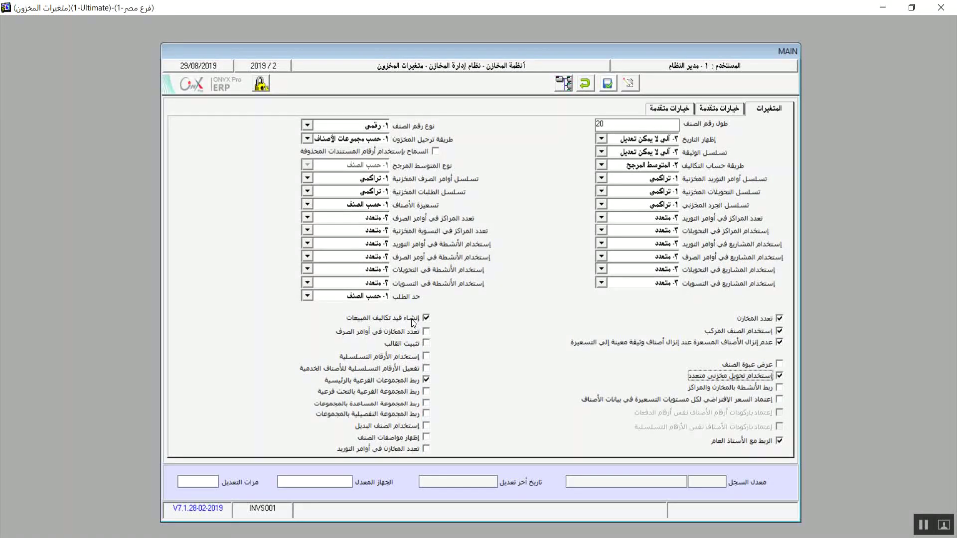
Step: Enable template fixing (تثبيت القالب) and the use of serial numbers (إستخدام الأرقام التسلسلية), keeping the sales cost entry enabled
click(424, 317)
click(426, 343)
click(424, 360)
click(423, 360)
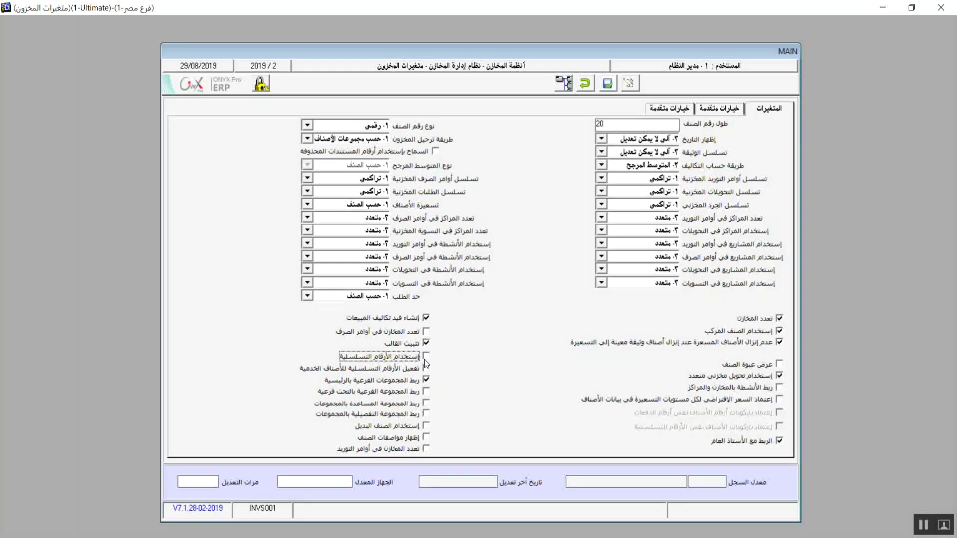
click(424, 360)
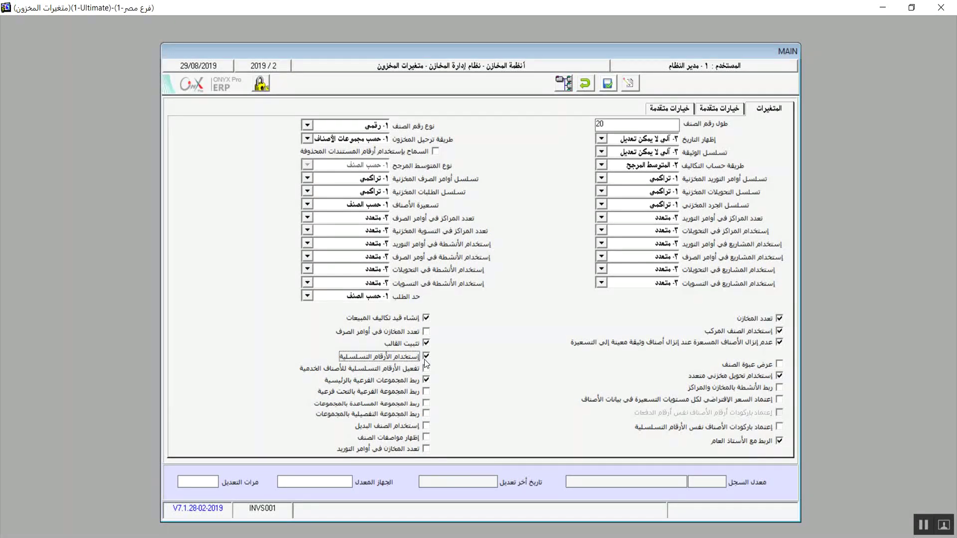
click(425, 359)
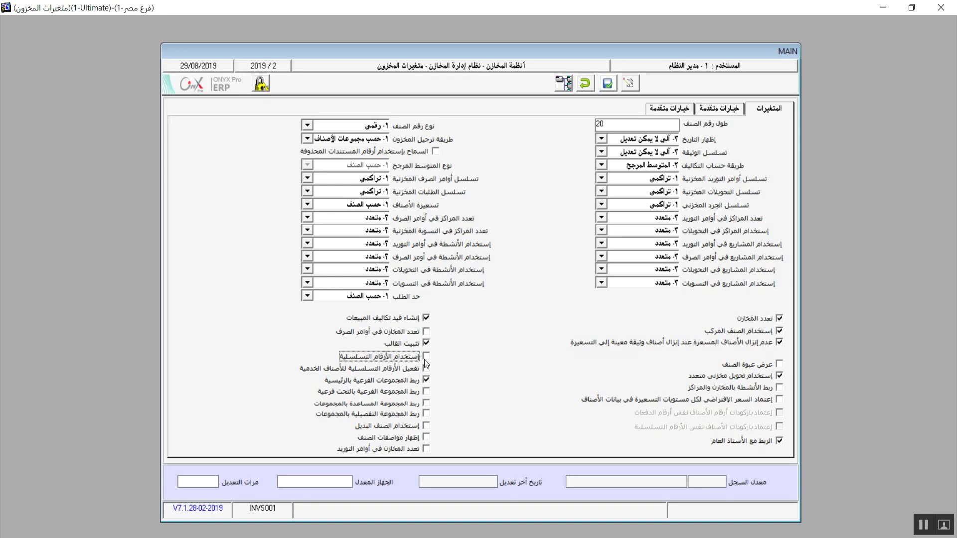
click(424, 360)
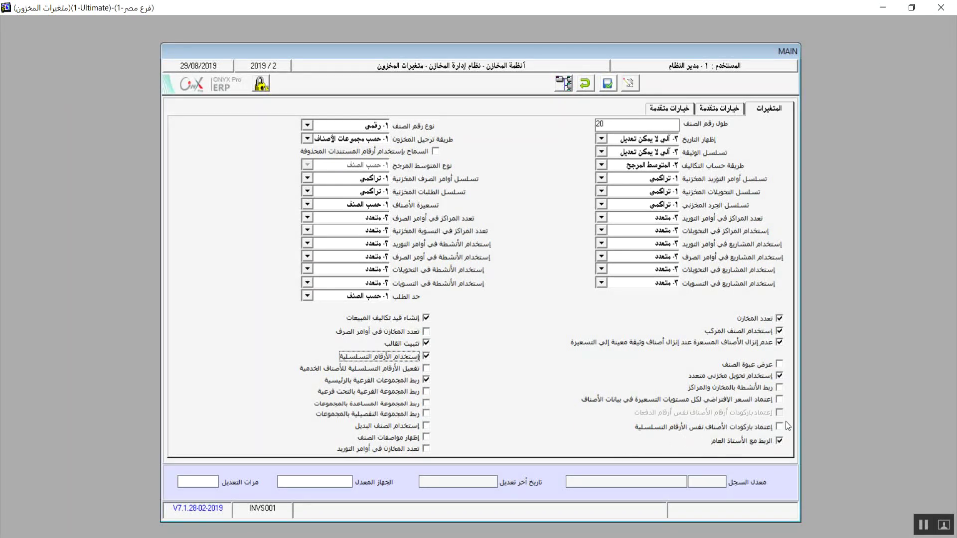
Step: Adopt serial numbers as item barcodes and activate serial numbers for service items (تفعيل الأرقام التسلسلية للأصناف الخدمية), keeping subgroups linked to main groups
click(780, 426)
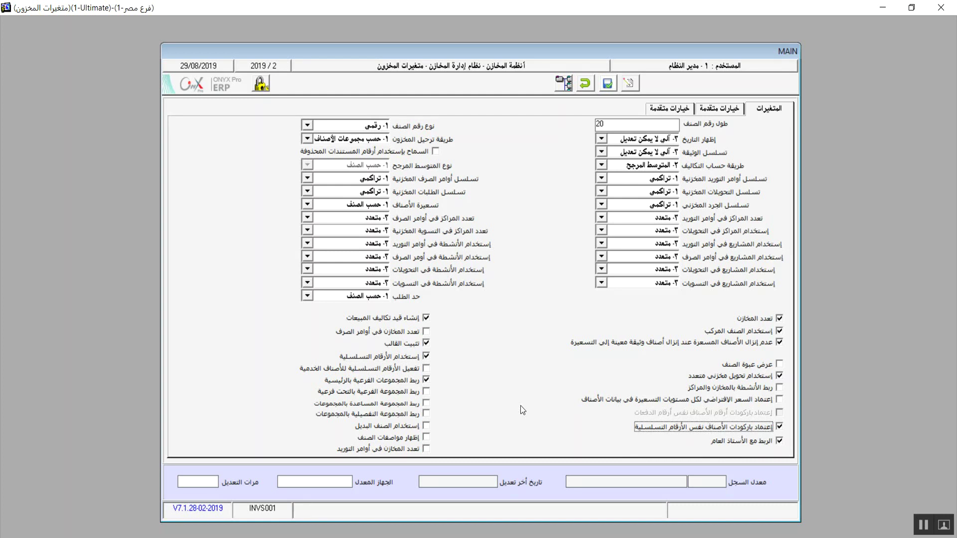
click(424, 370)
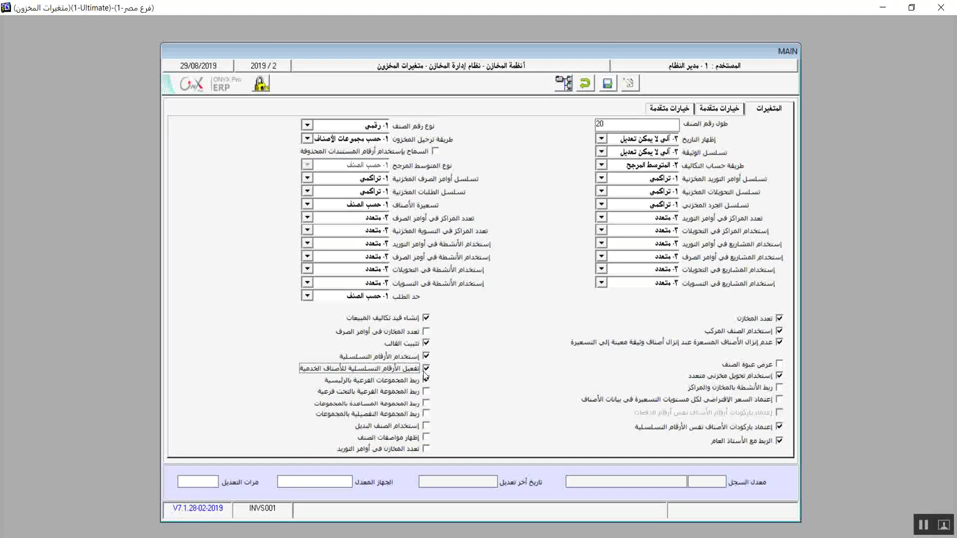
click(426, 380)
Step: Enable multiple warehouses in supply orders (تعدد المخازن في أوامر التوريد) and save the inventory variables
click(425, 428)
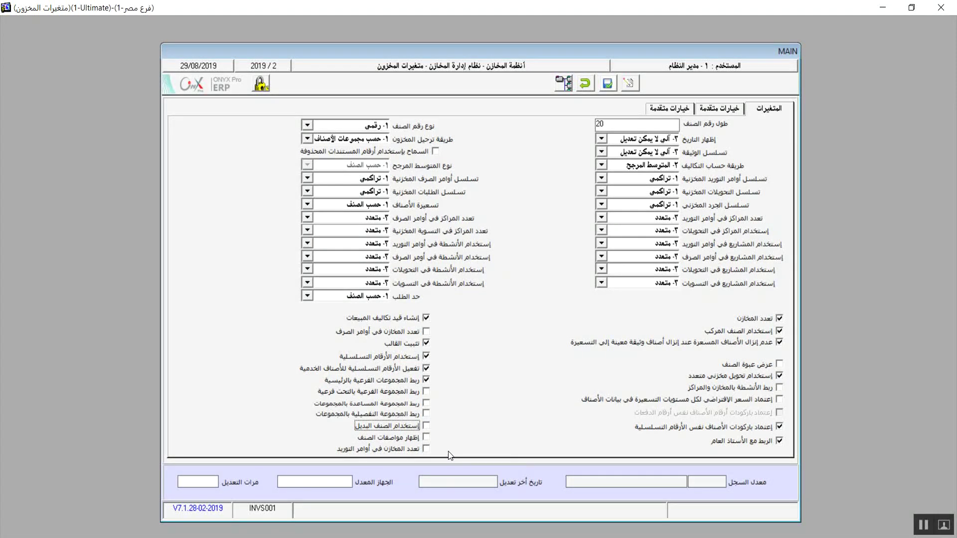
click(426, 438)
click(426, 449)
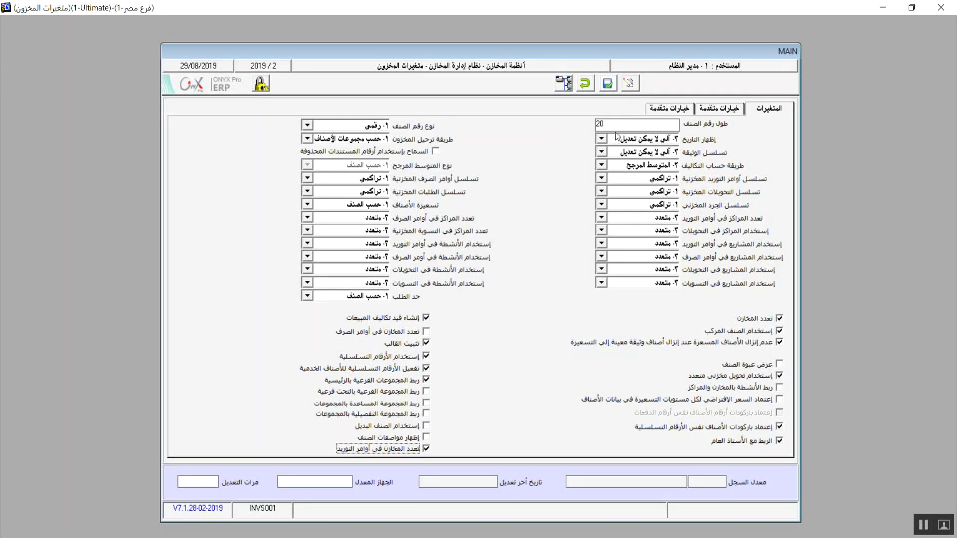
click(608, 85)
click(923, 528)
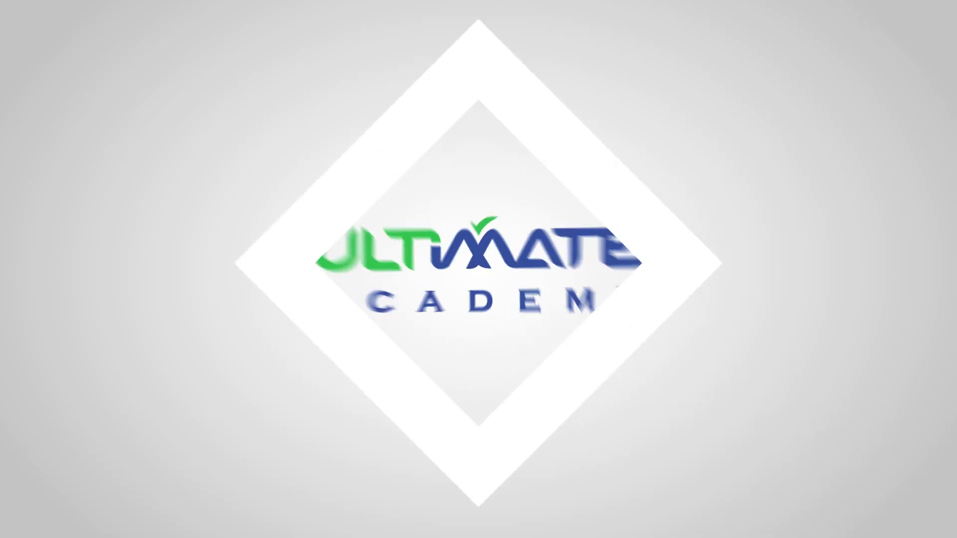